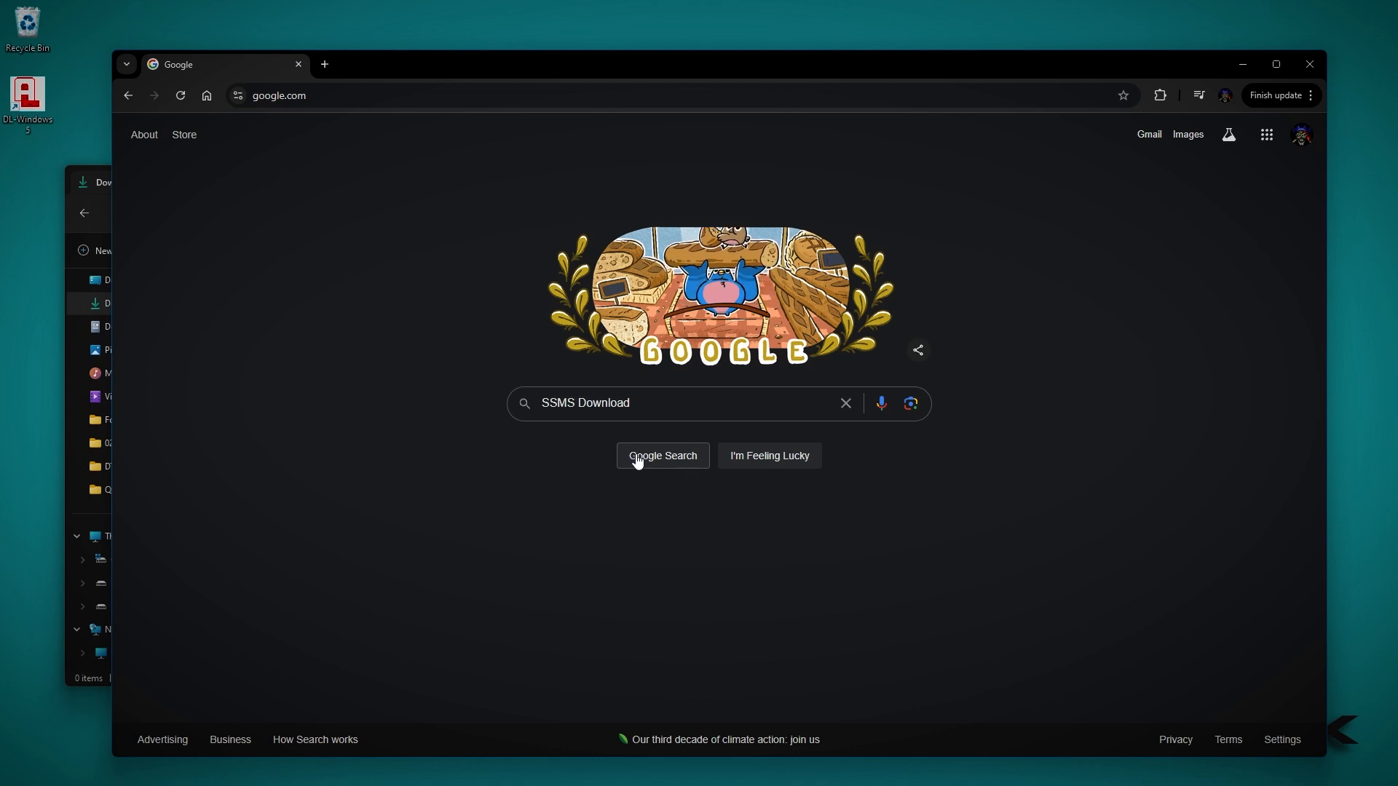
Download SQL Server Management Studio (SSMS) 20.2 from Microsoft Learn and install it with SSMS-Setup-ENU.exe in the default location
left_click(635, 457)
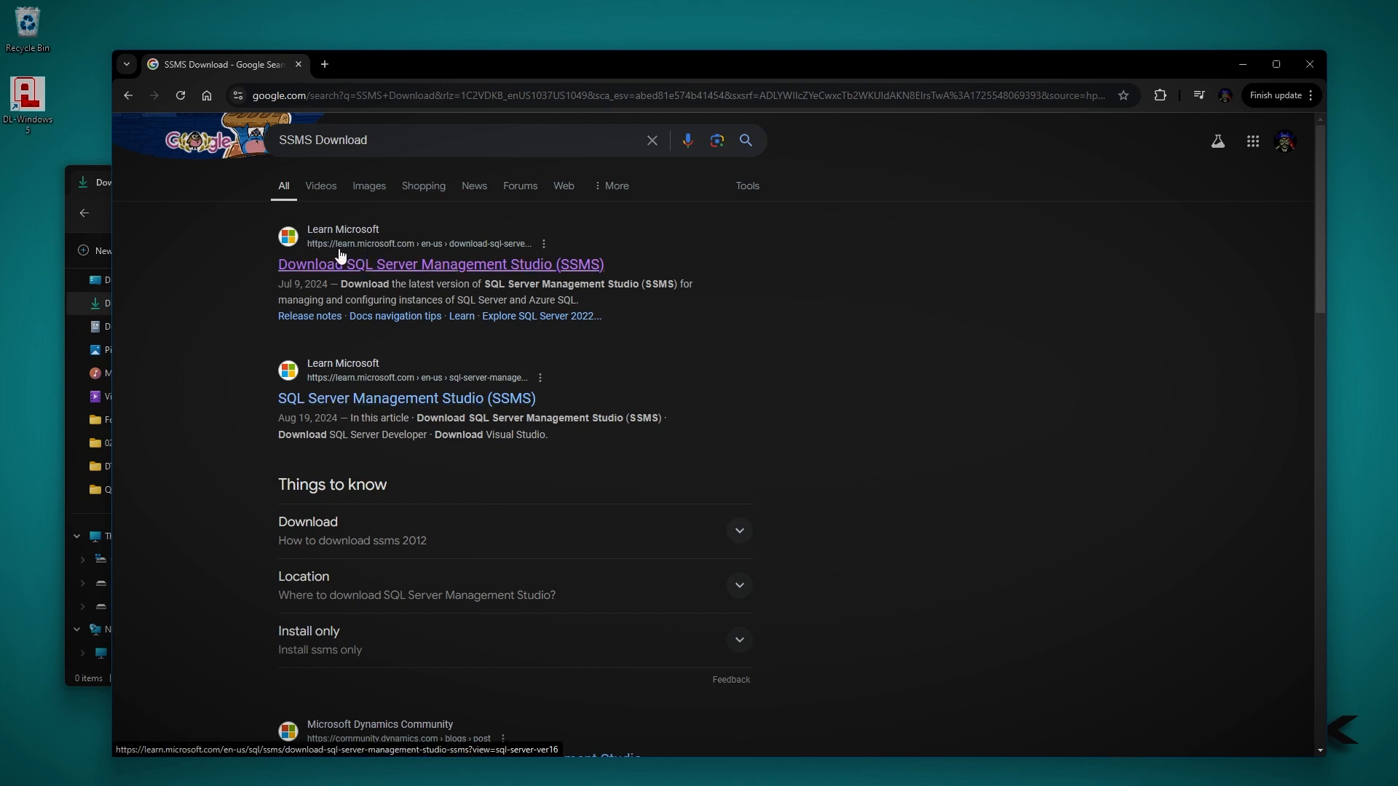
left_click(415, 261)
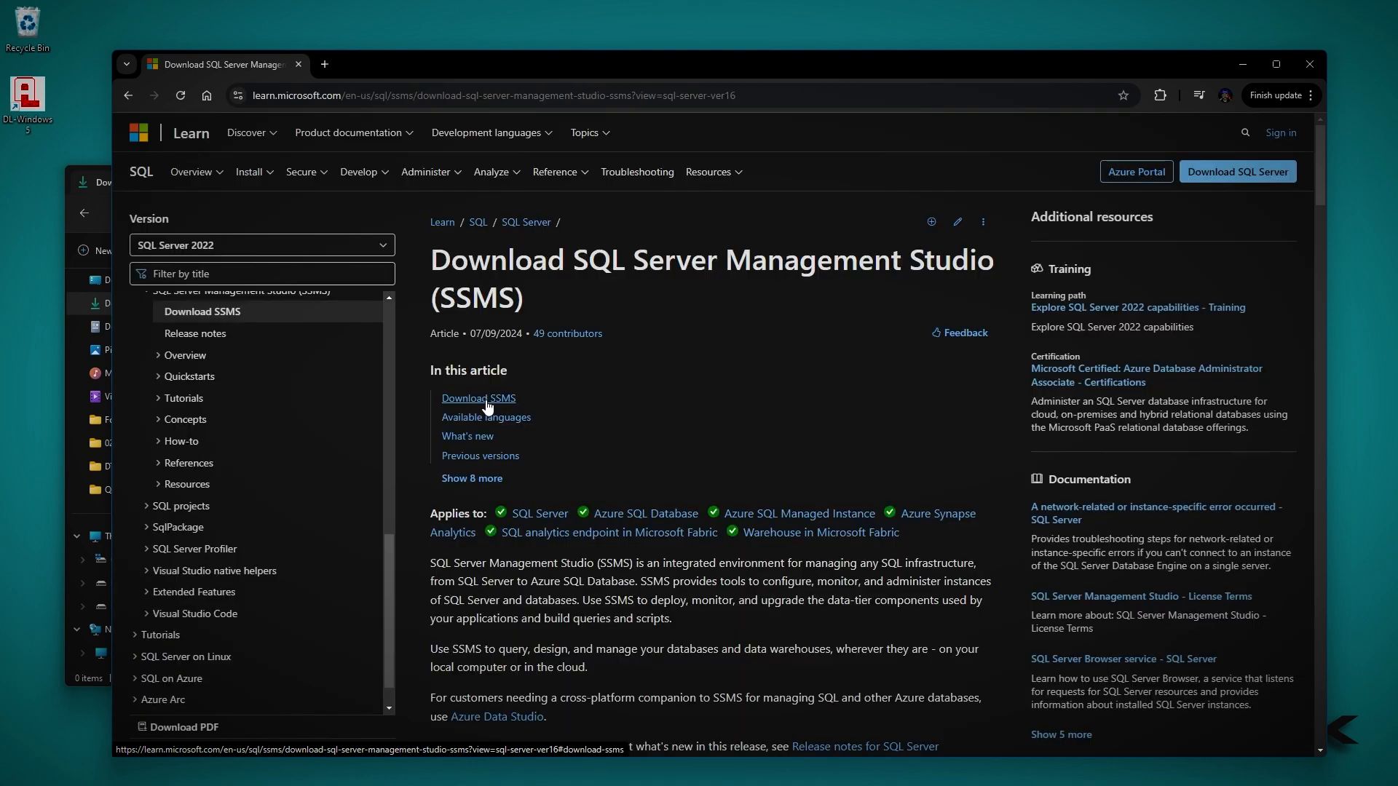
left_click(487, 400)
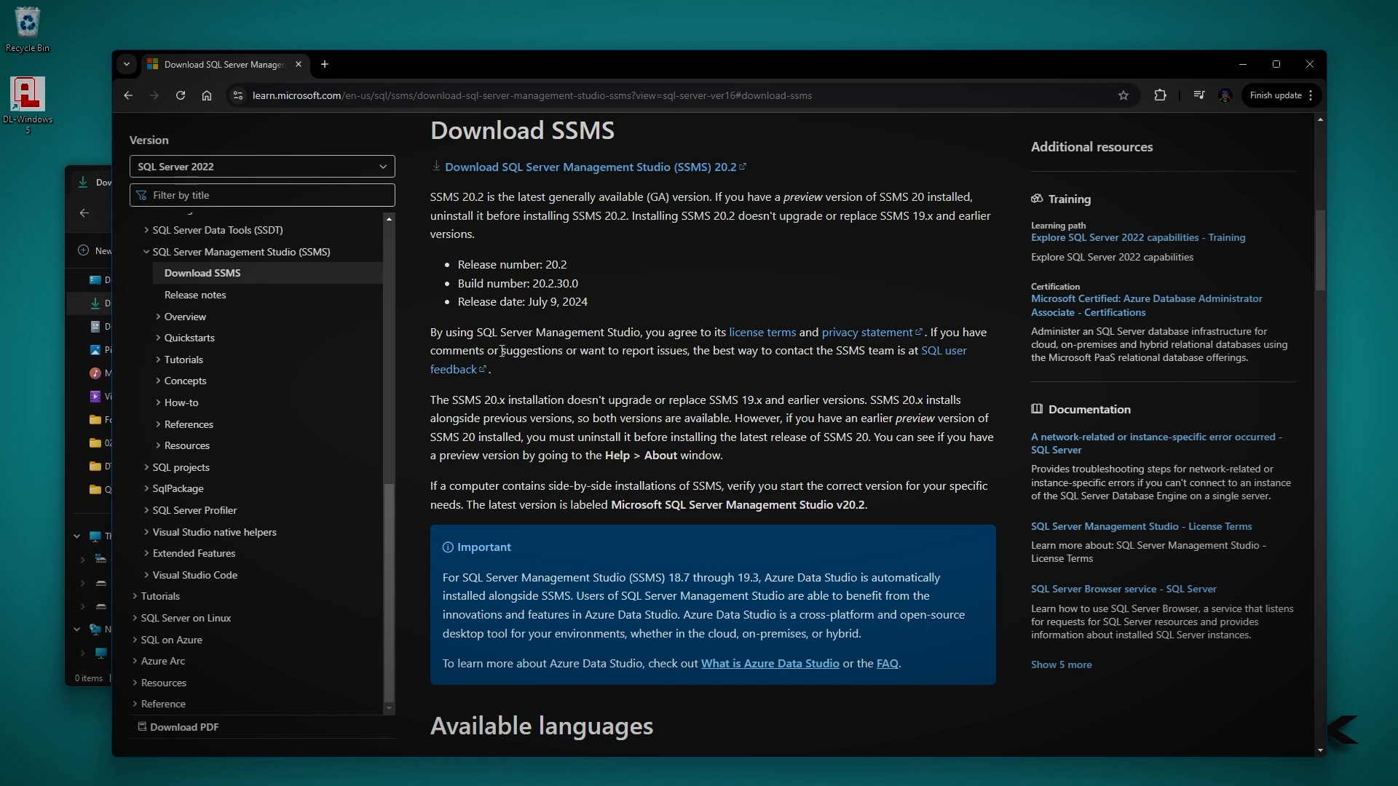
left_click(553, 172)
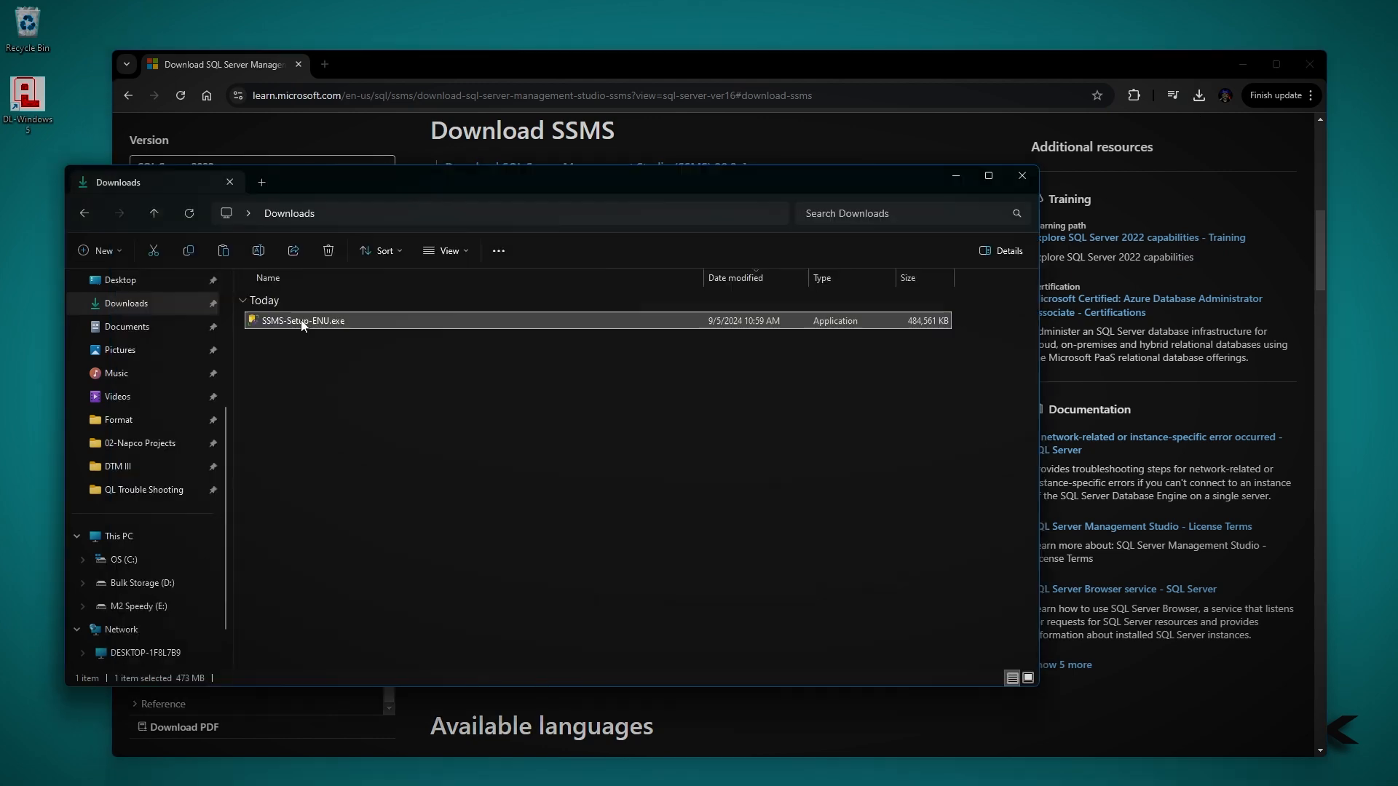
double_click(304, 325)
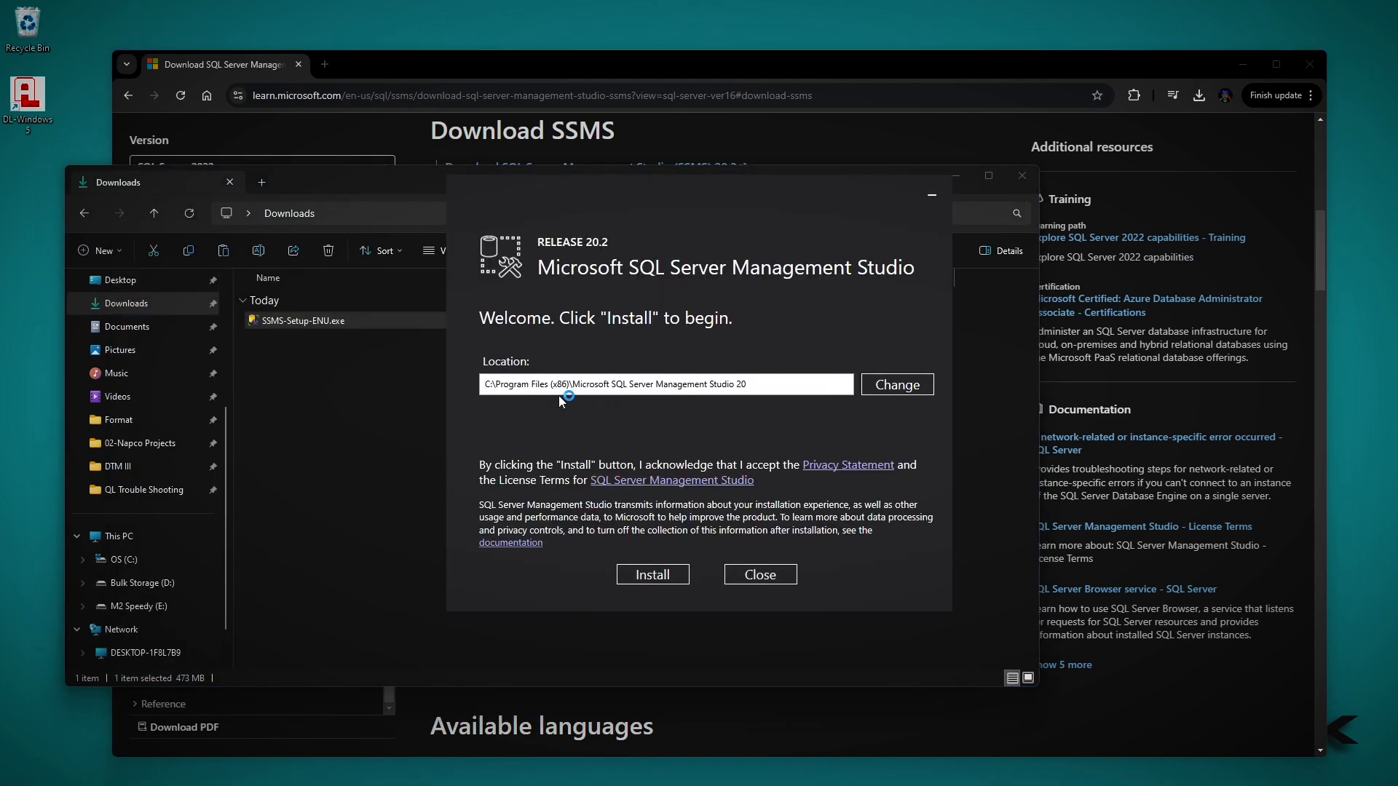
left_click(662, 575)
Open SQL Server Management Studio 20 and connect to server MAIN\ALSQLEXPRESS14 using SQL Server Authentication with the saved sa login
mouse_move(715, 783)
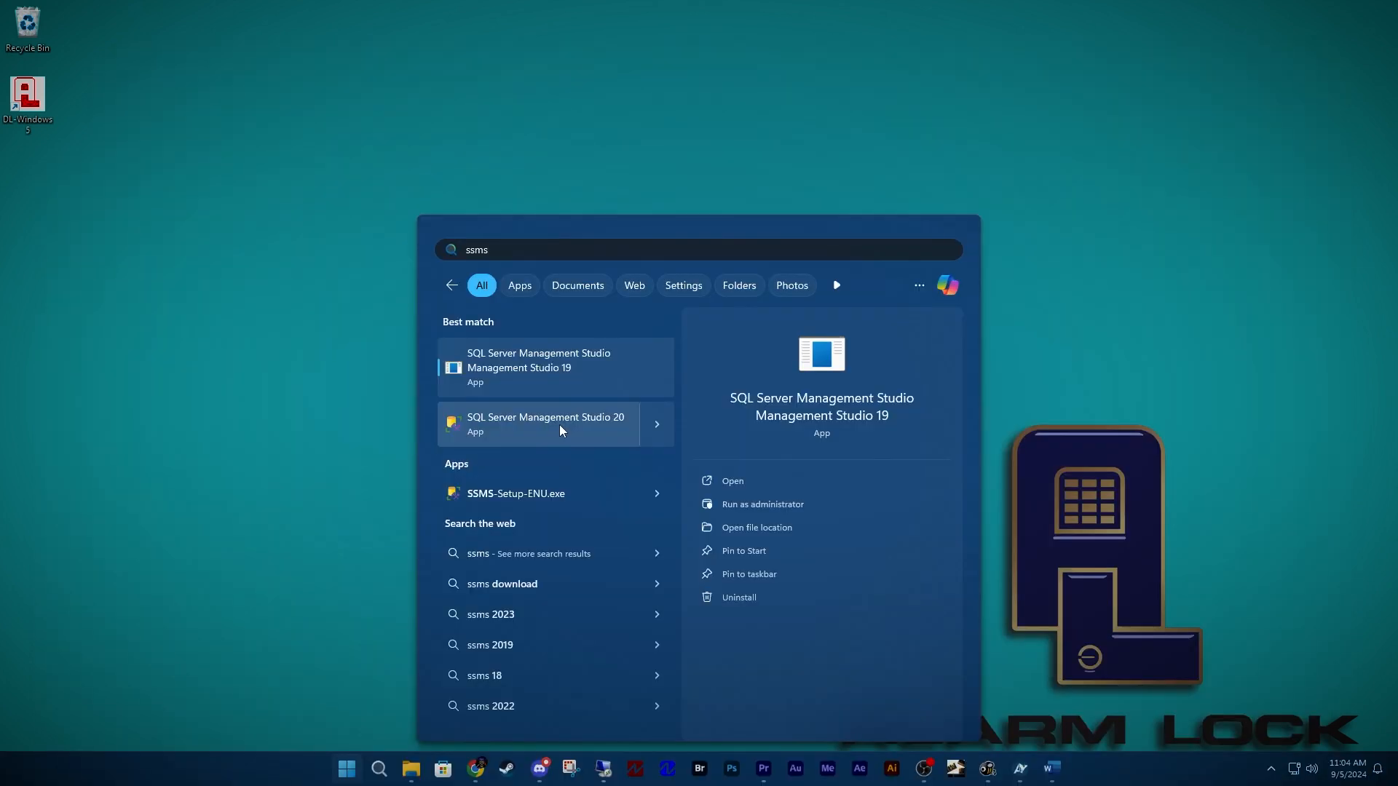
left_click(559, 425)
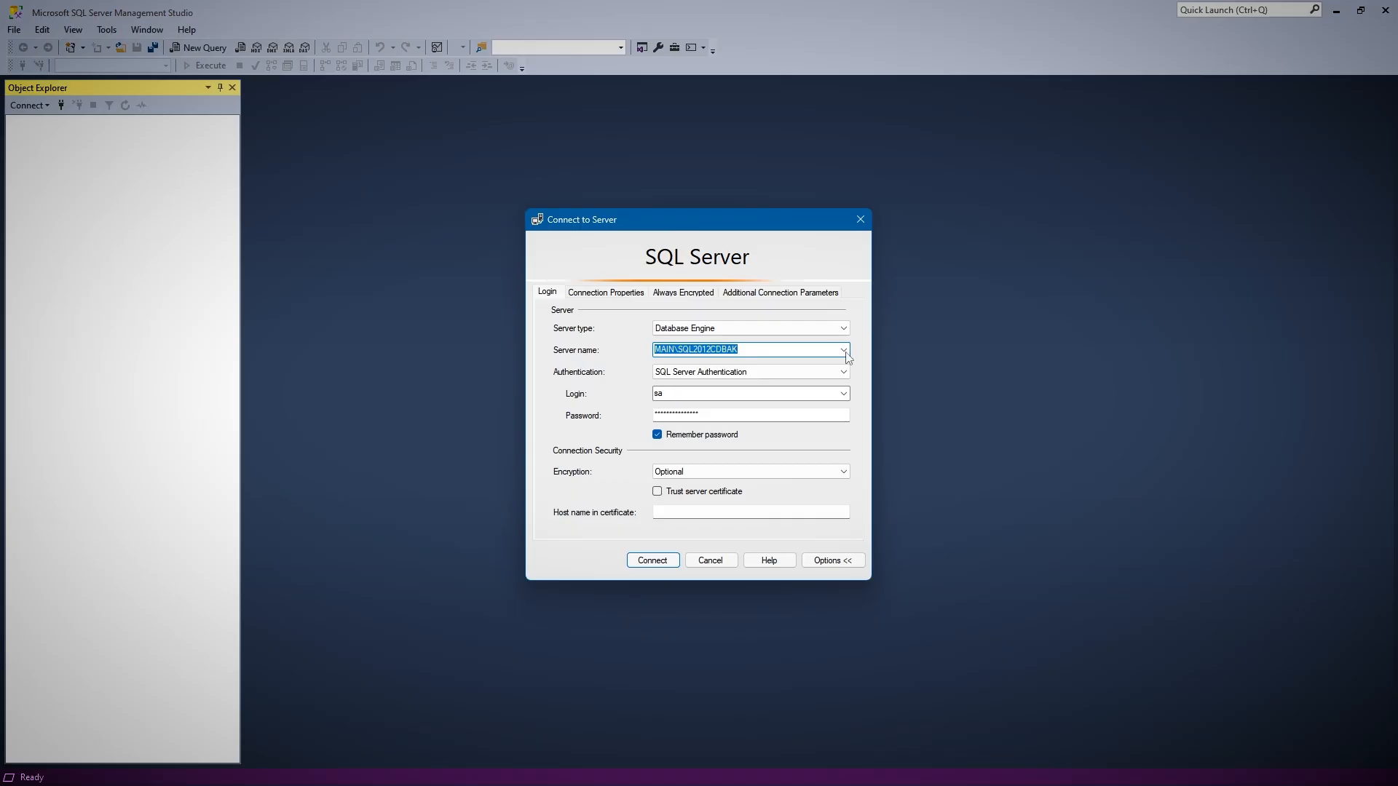
left_click(844, 350)
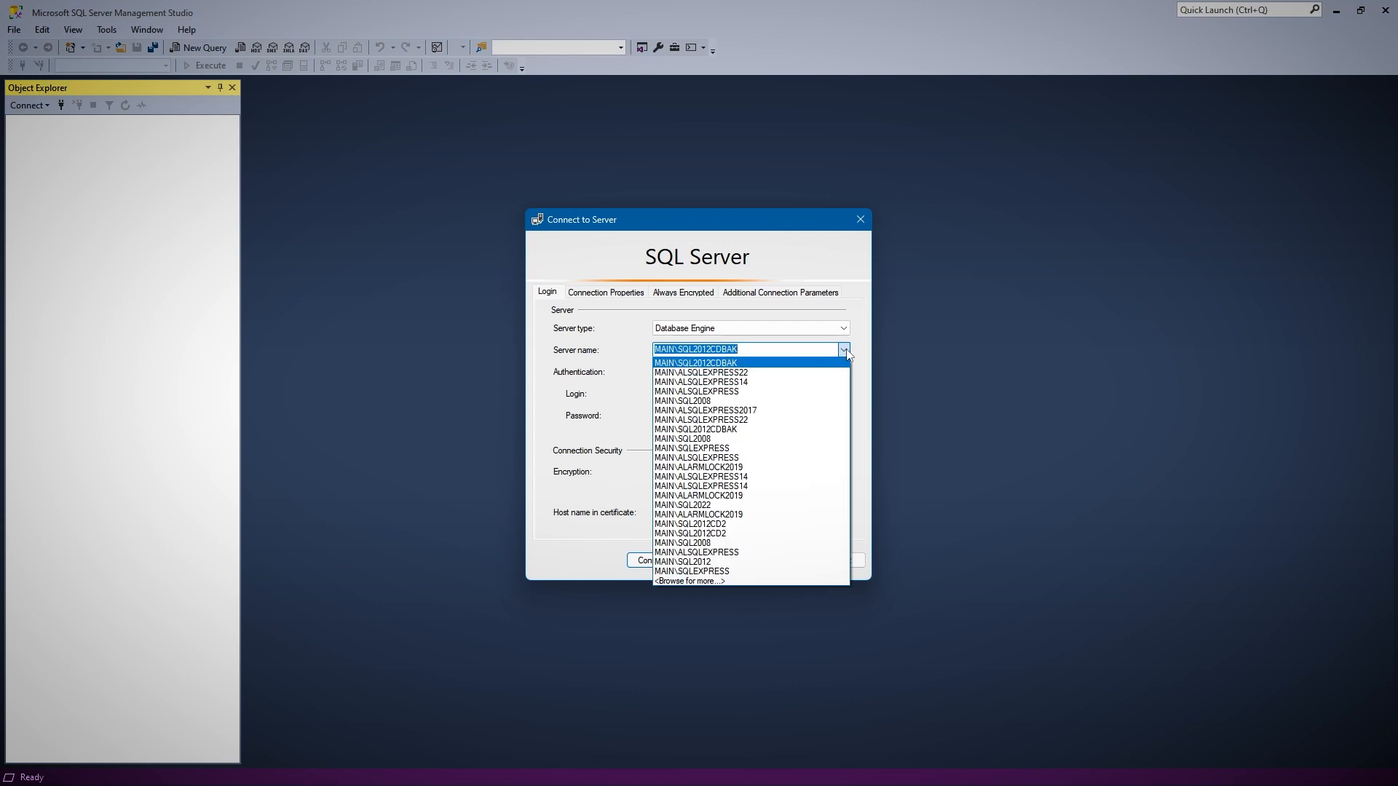
left_click(757, 382)
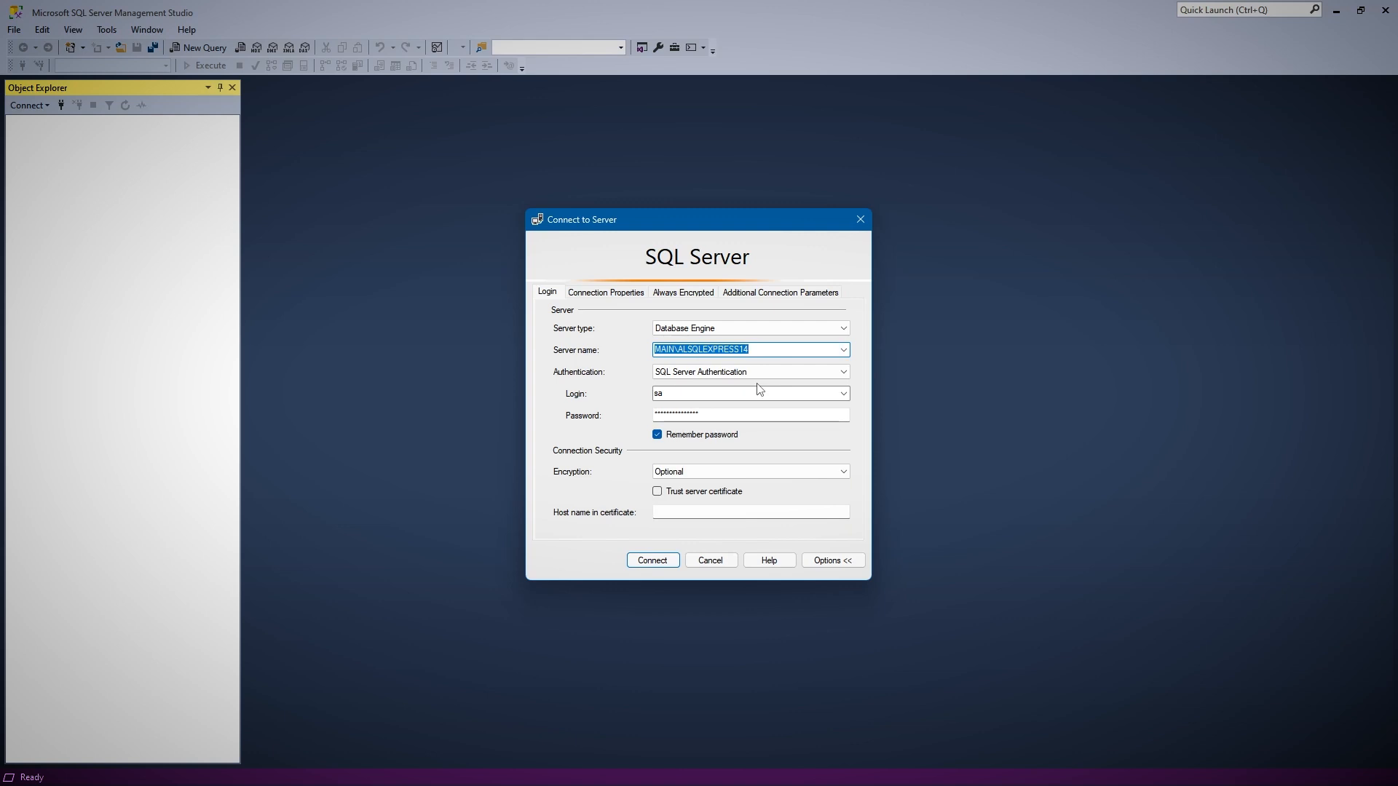
left_click(689, 393)
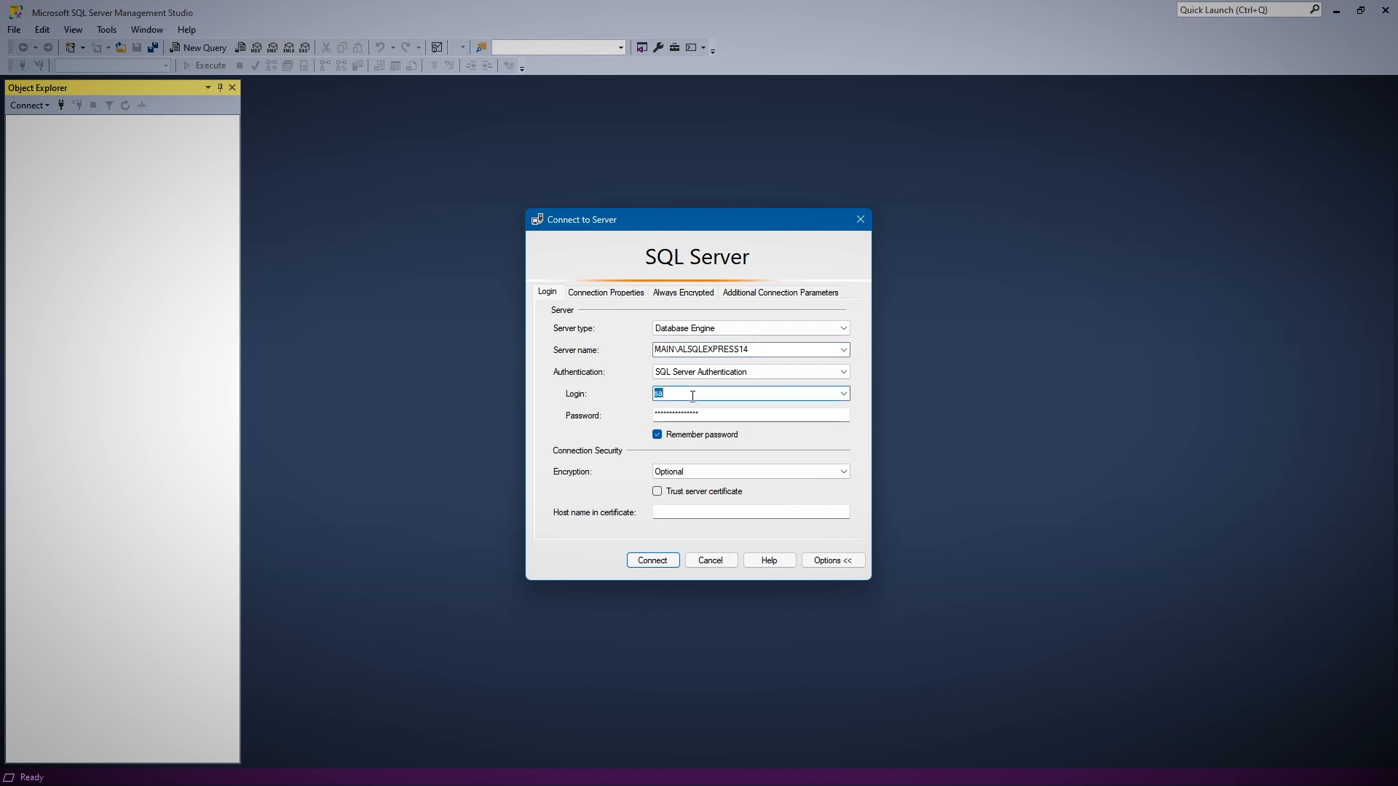
left_click(716, 412)
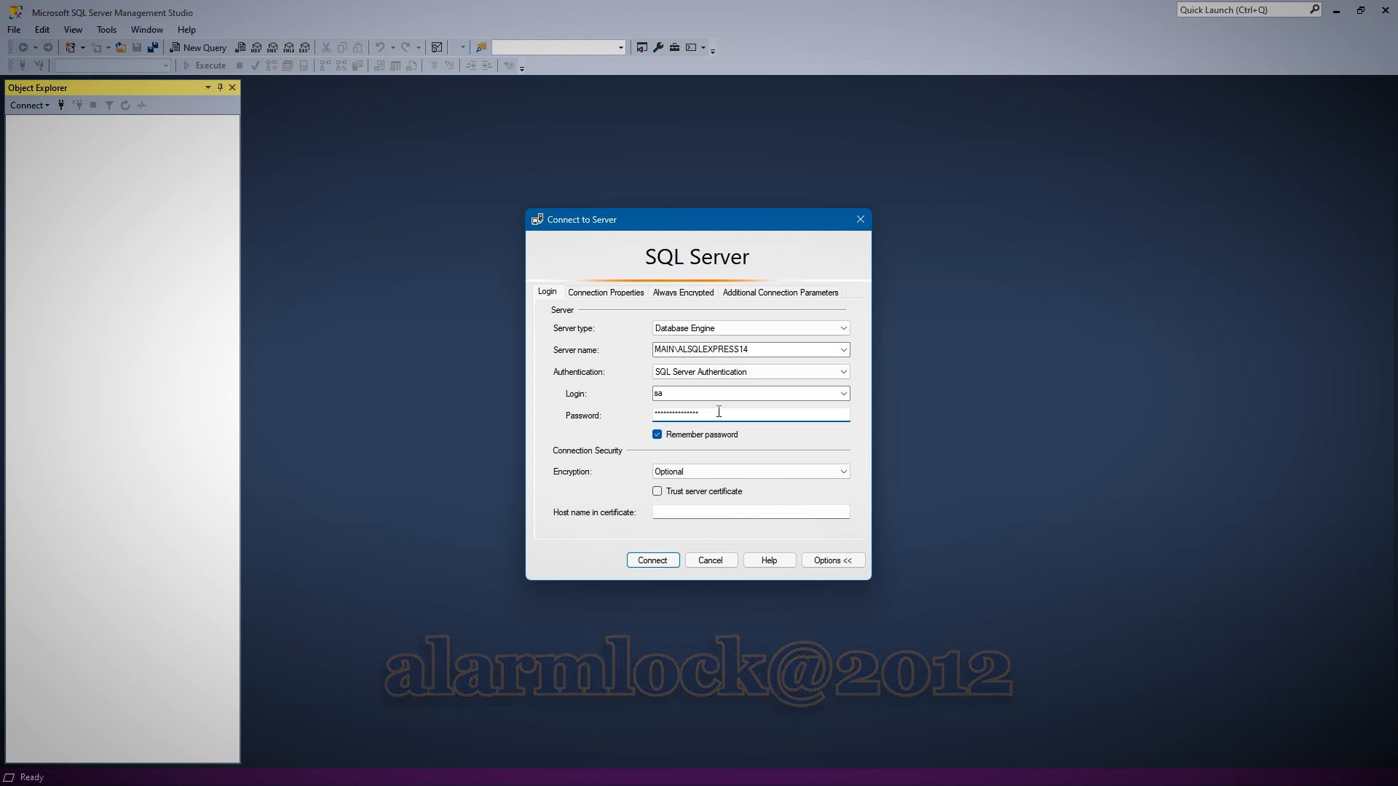
left_click(653, 565)
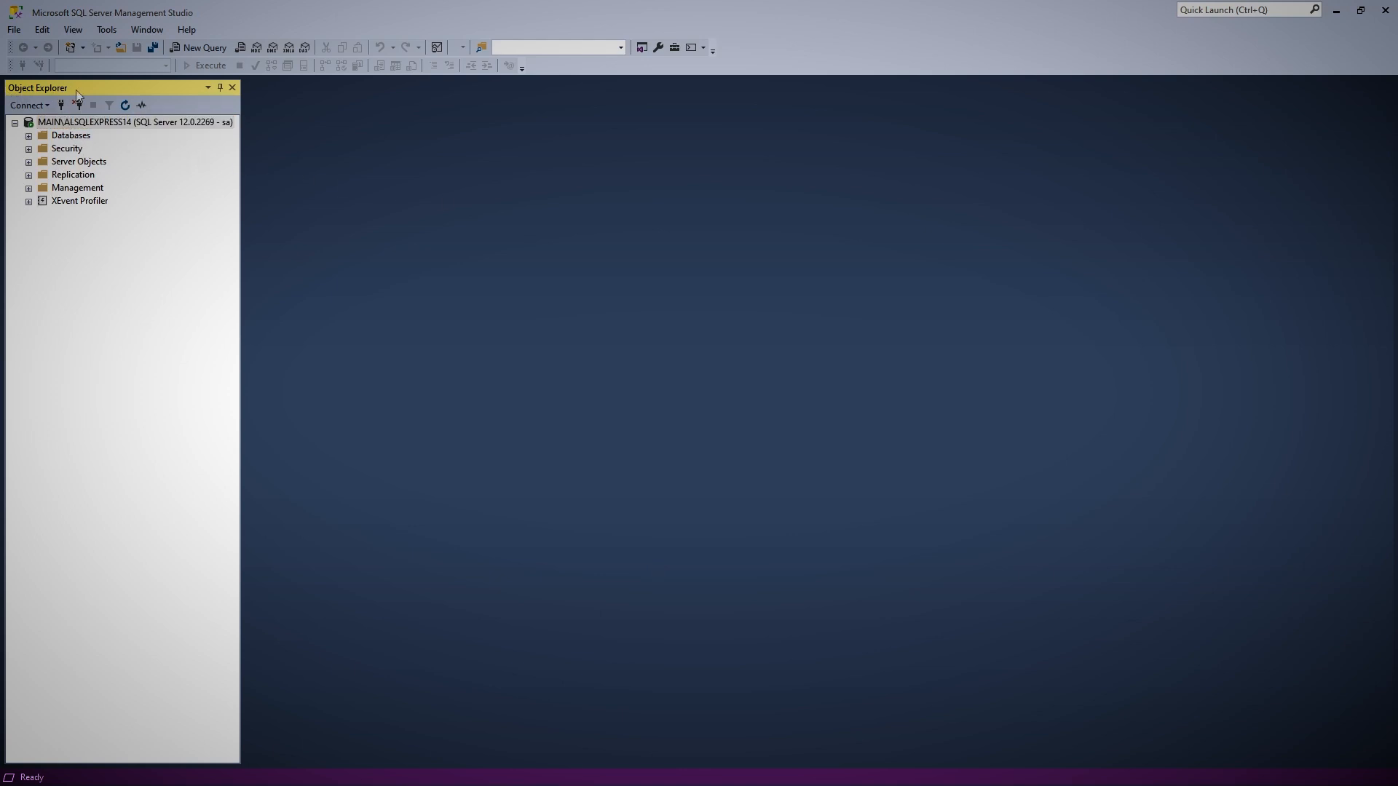
Start the Export Data-tier Application wizard for the AlarmLock.5.5.4 database and advance to its export settings
left_click(29, 136)
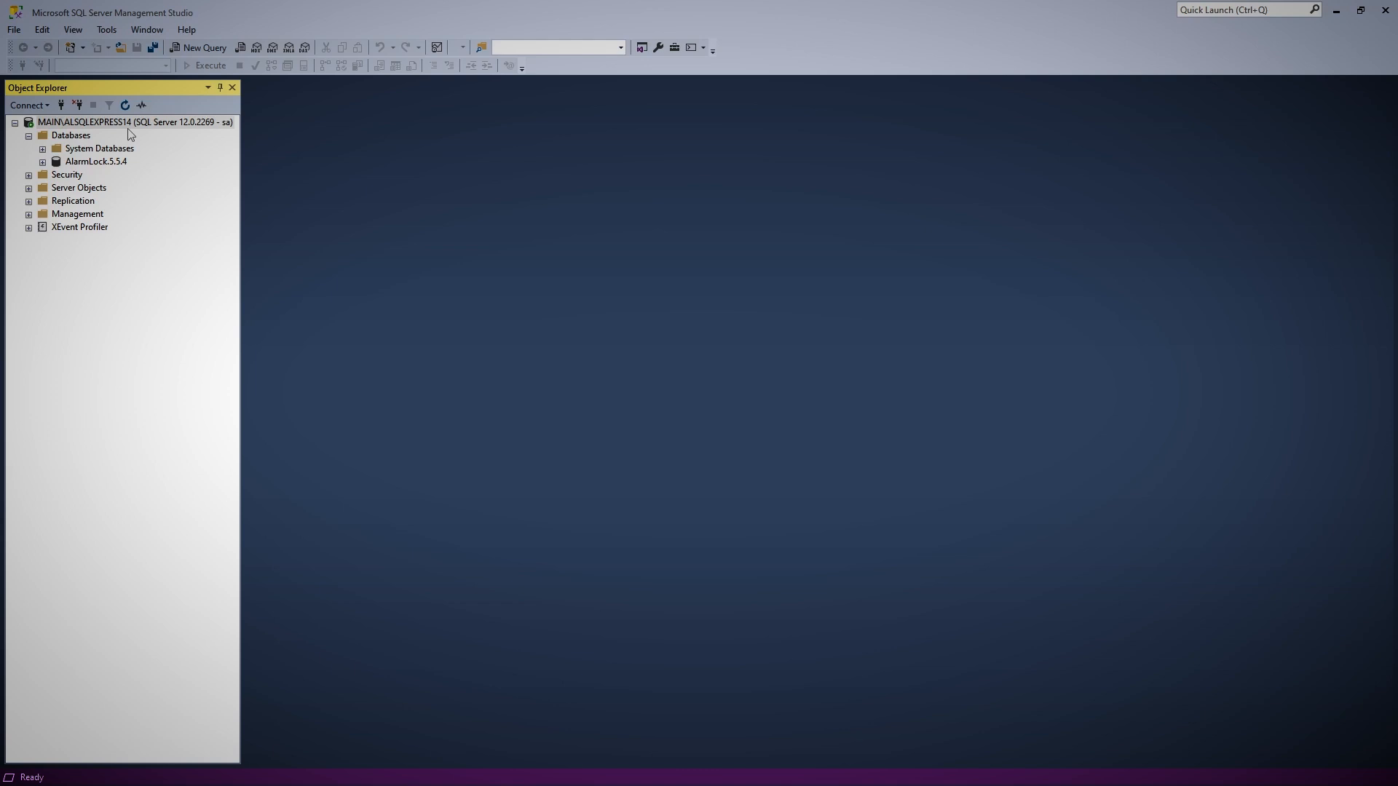
right_click(90, 170)
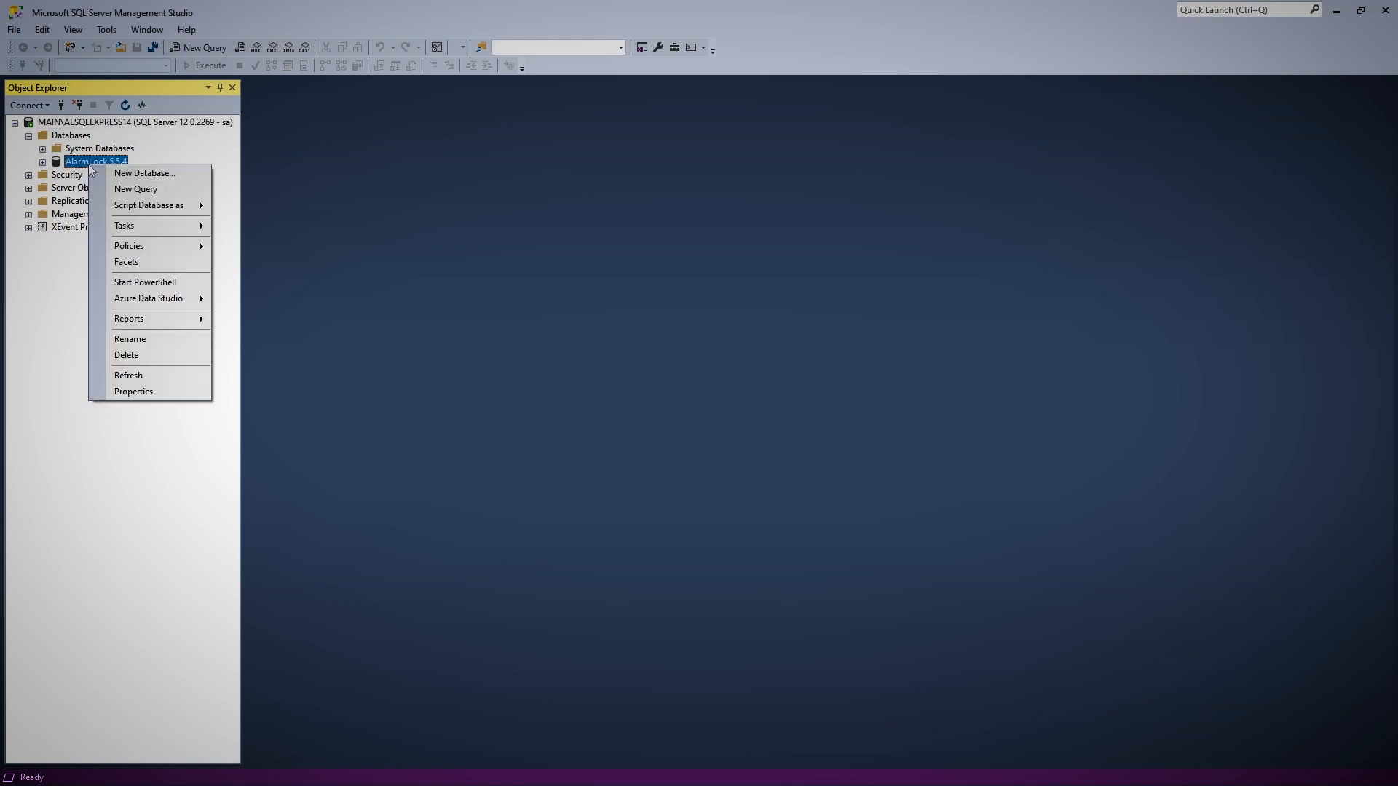
mouse_move(155, 220)
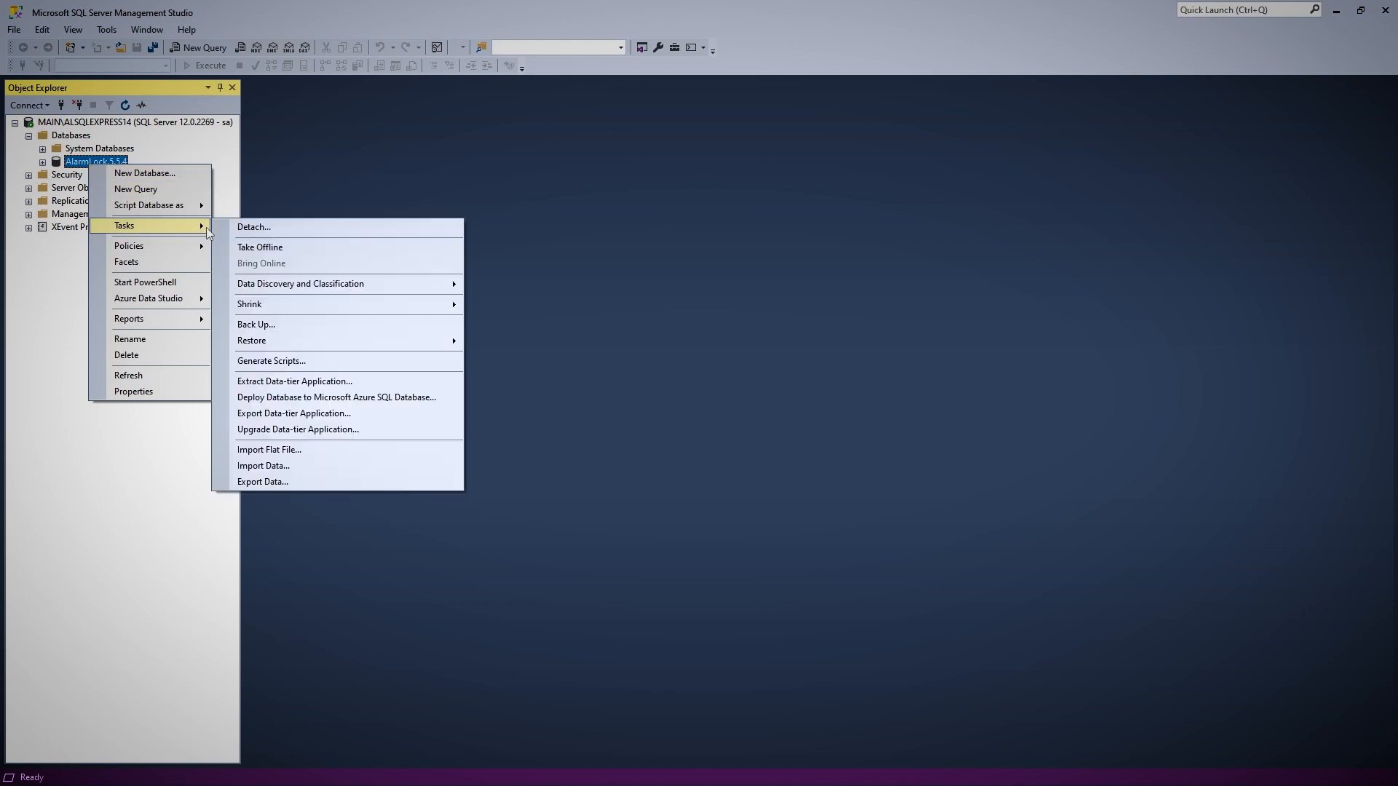
left_click(331, 415)
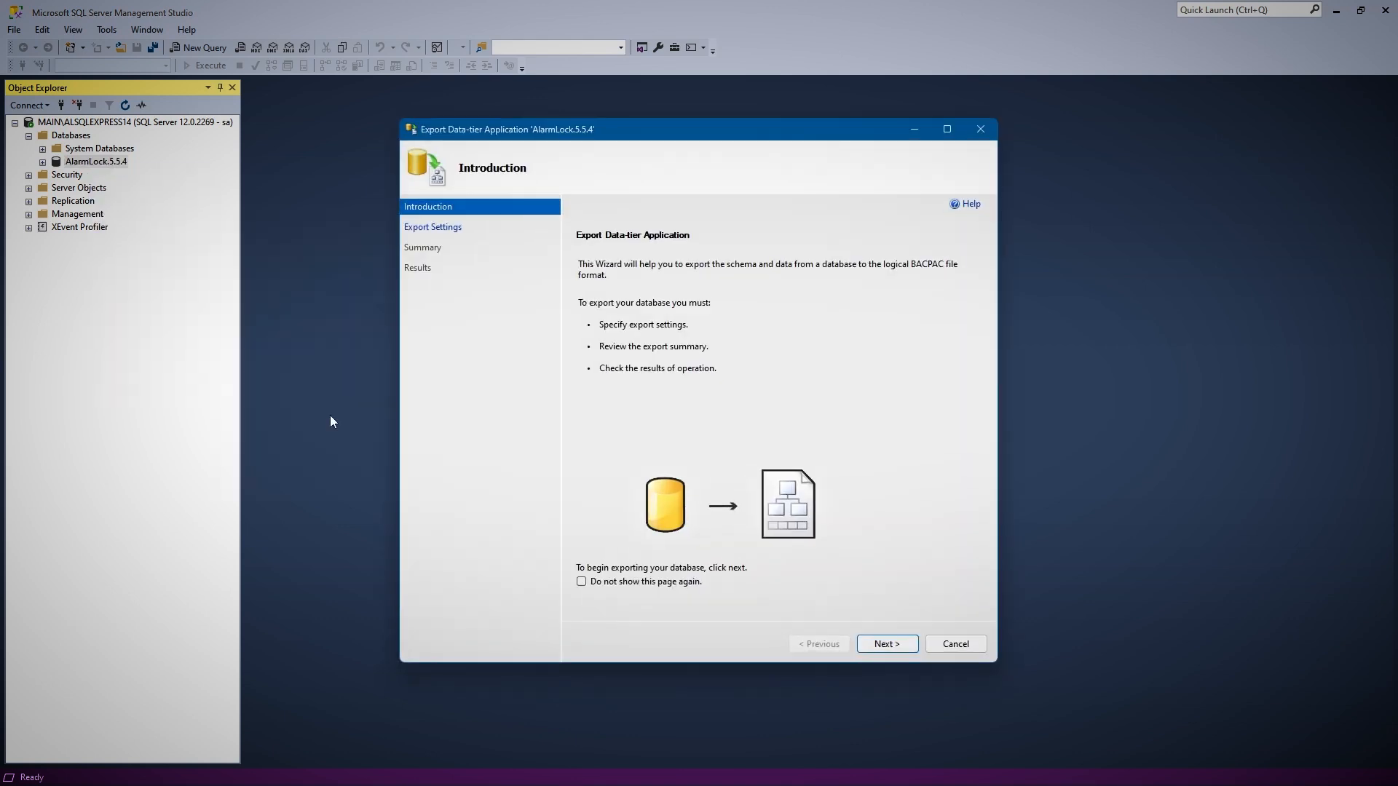
left_click(891, 643)
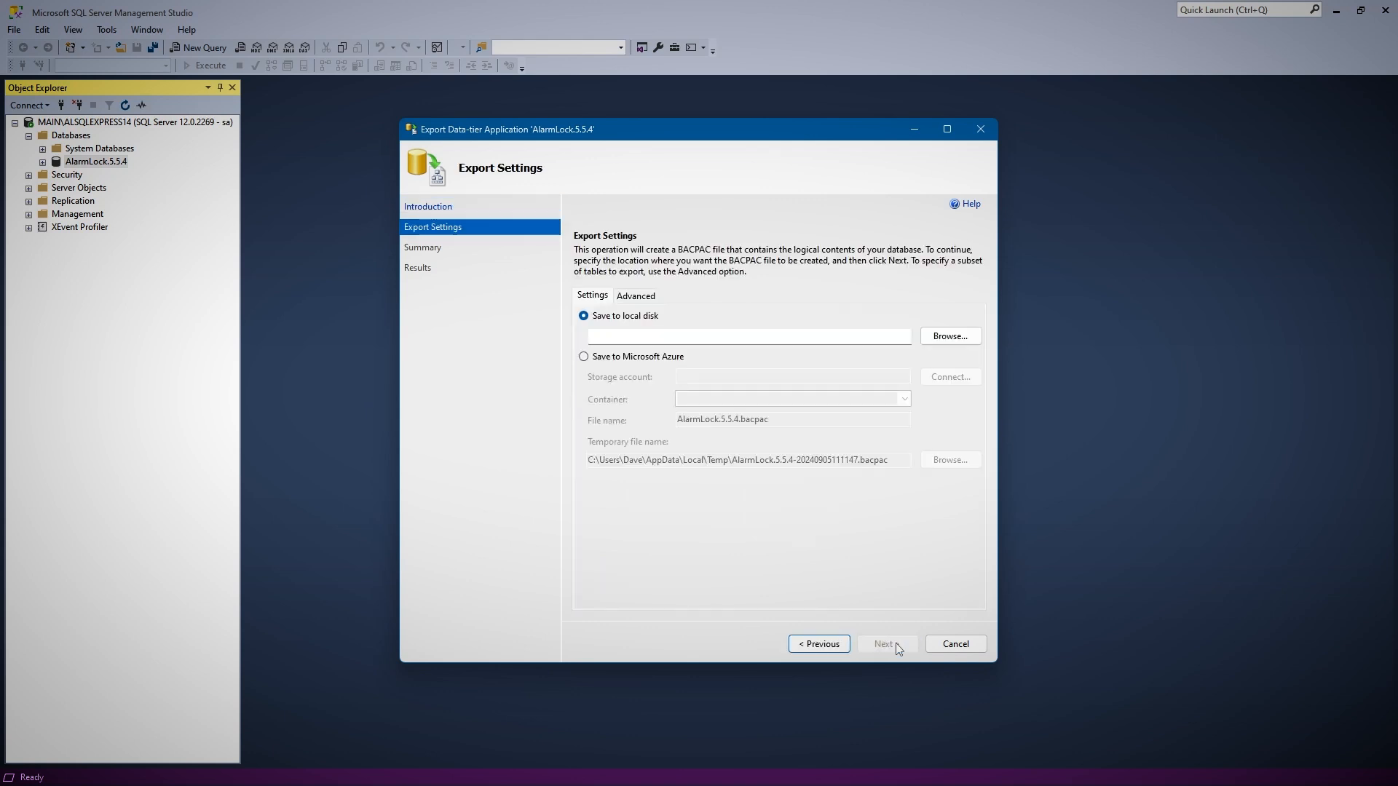
Set the export to save to local disk on the Desktop as AlarmLock.5.5.4.bacpac
left_click(955, 338)
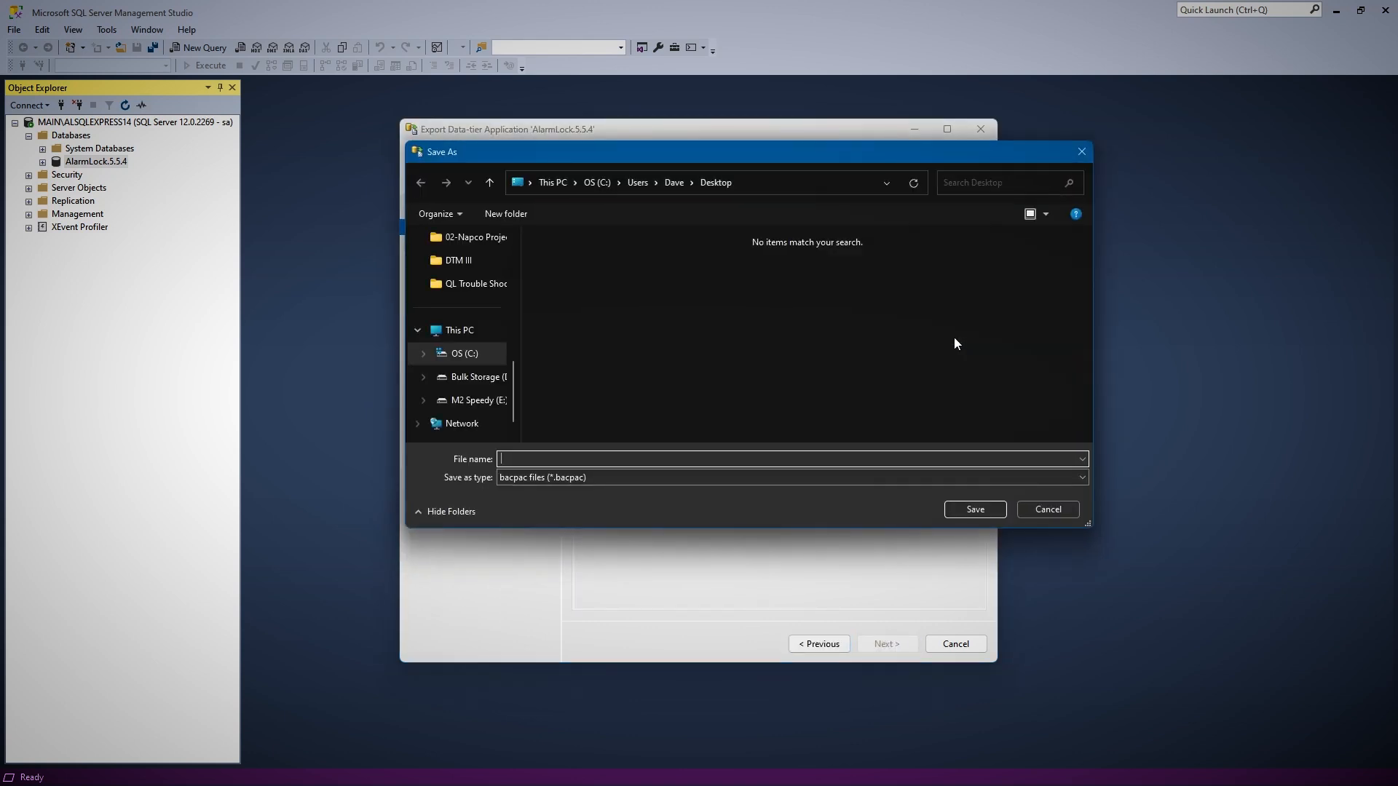
scroll(474, 306, "up", 3)
left_click(479, 289)
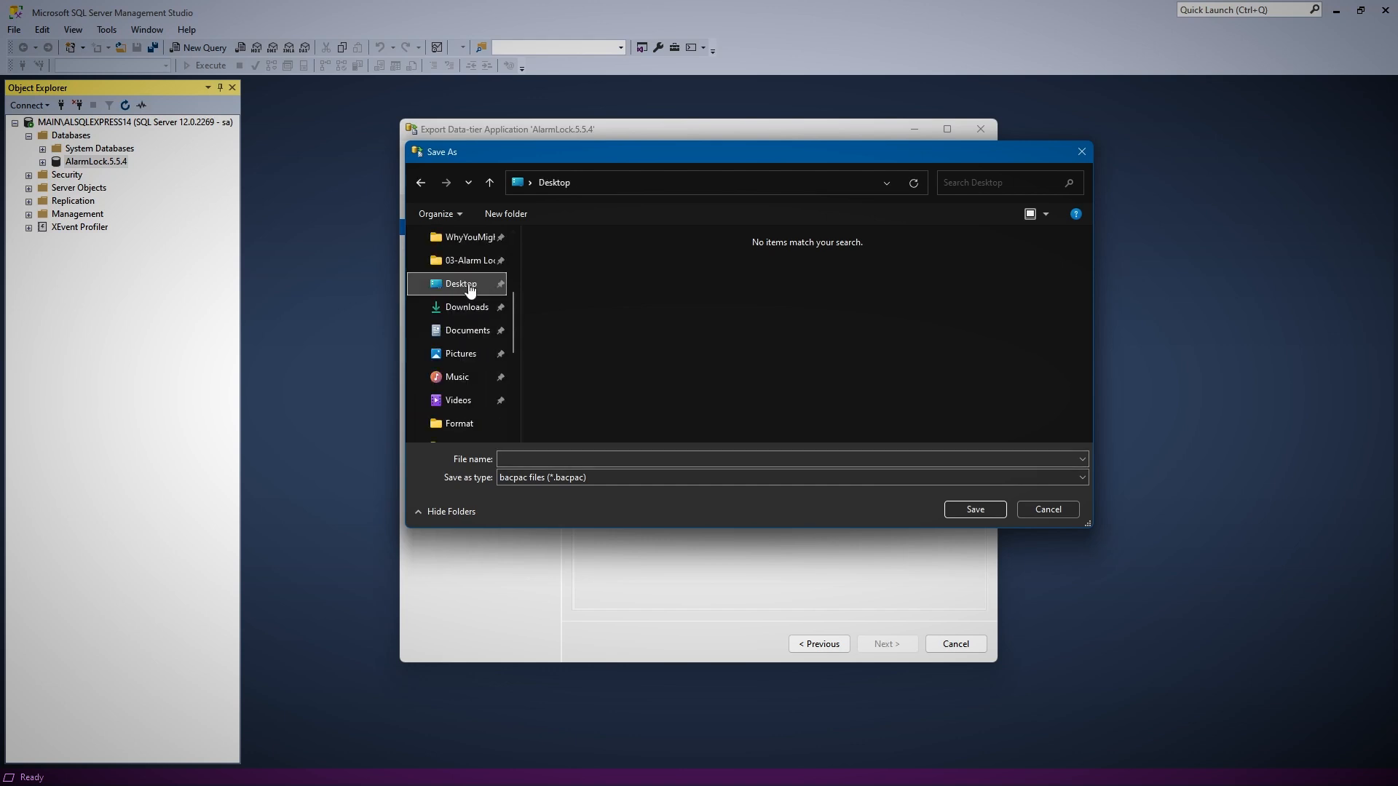
left_click(568, 460)
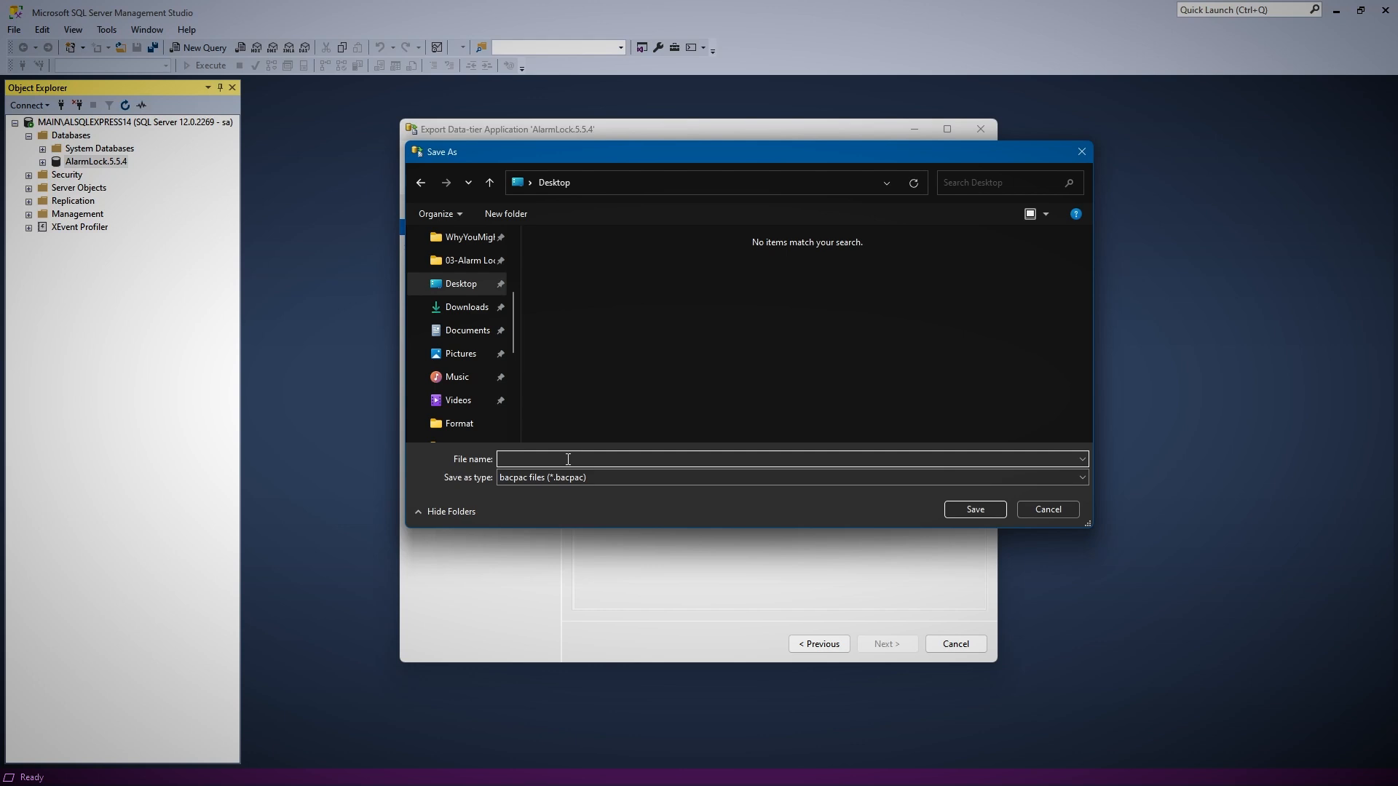
type("AlarmLock")
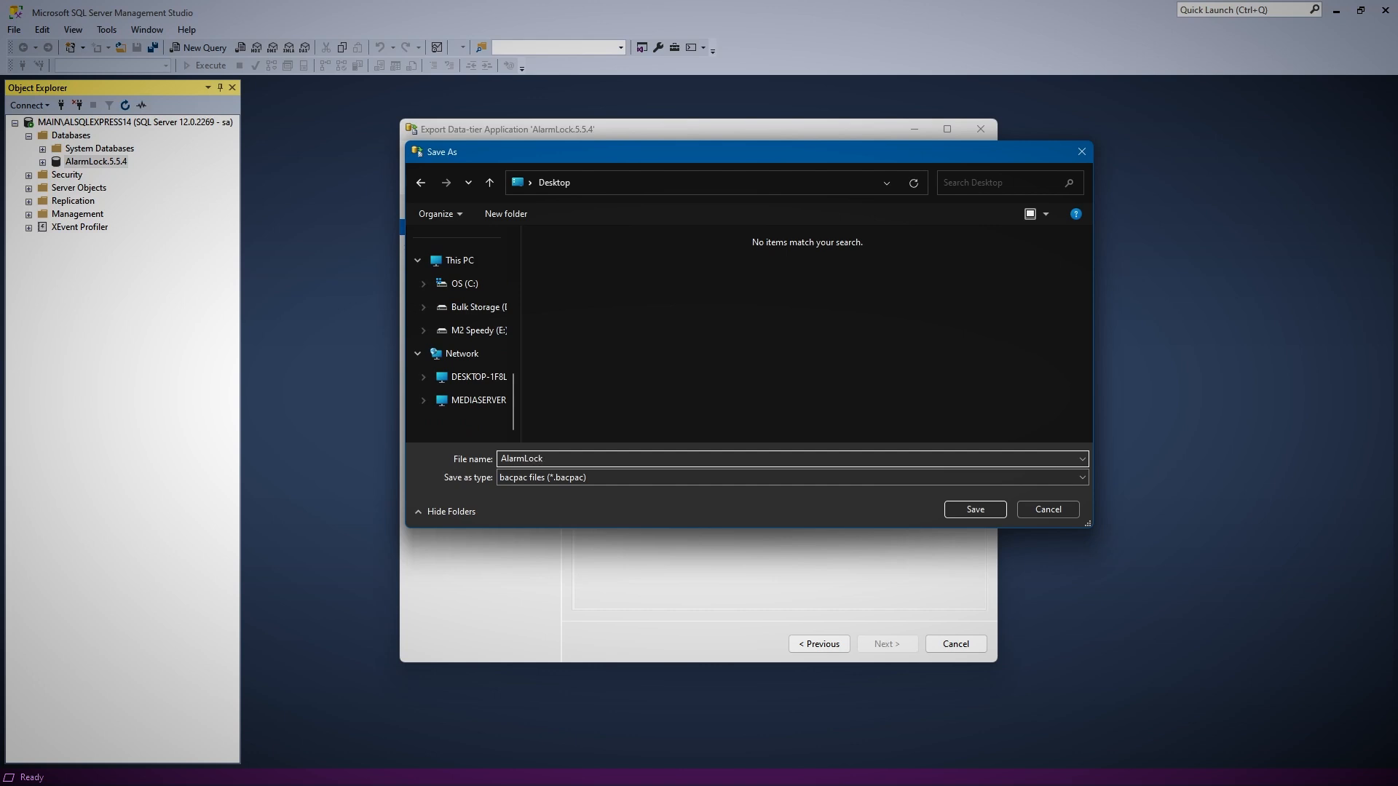
type(".5.5.4")
left_click(960, 508)
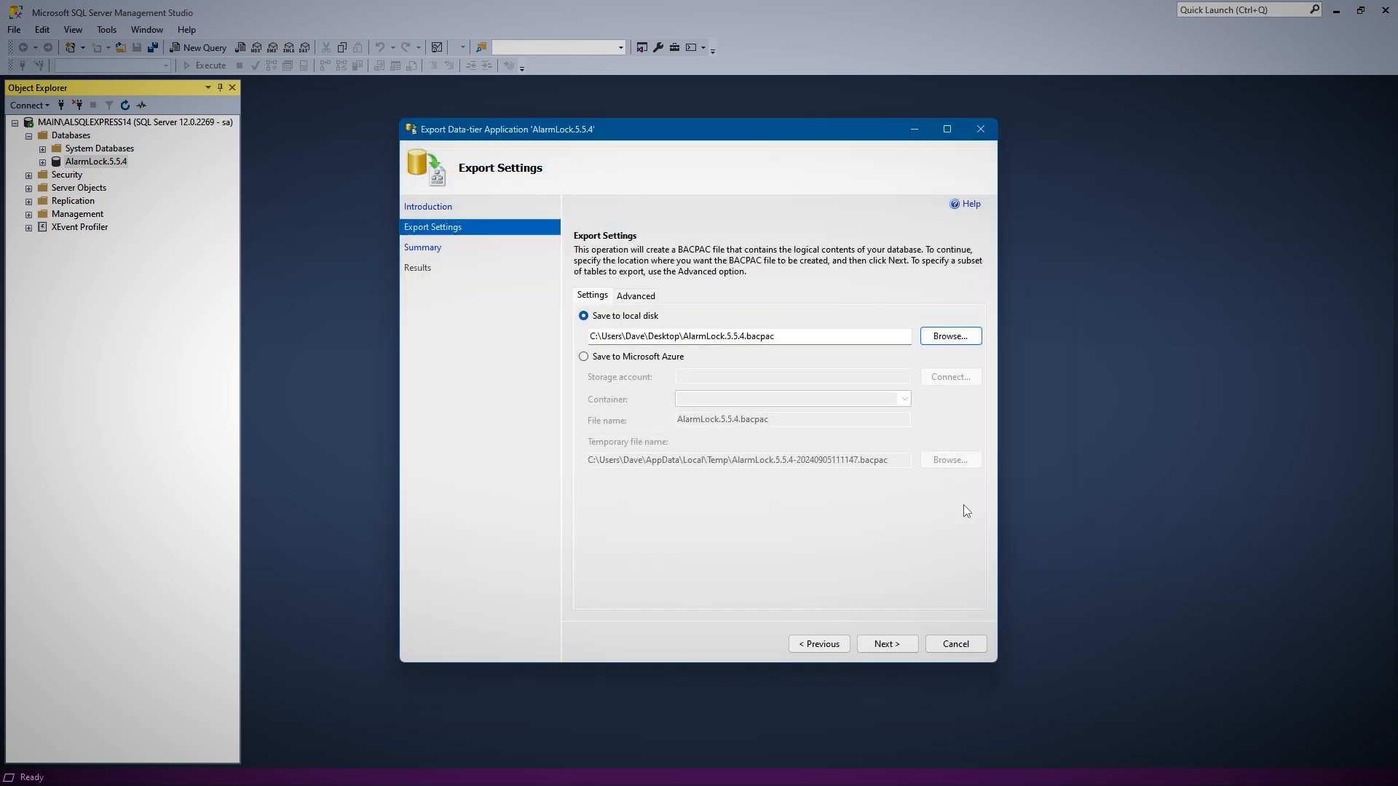
Accept the export summary, run the AlarmLock.5.5.4 database export and close the wizard
left_click(891, 645)
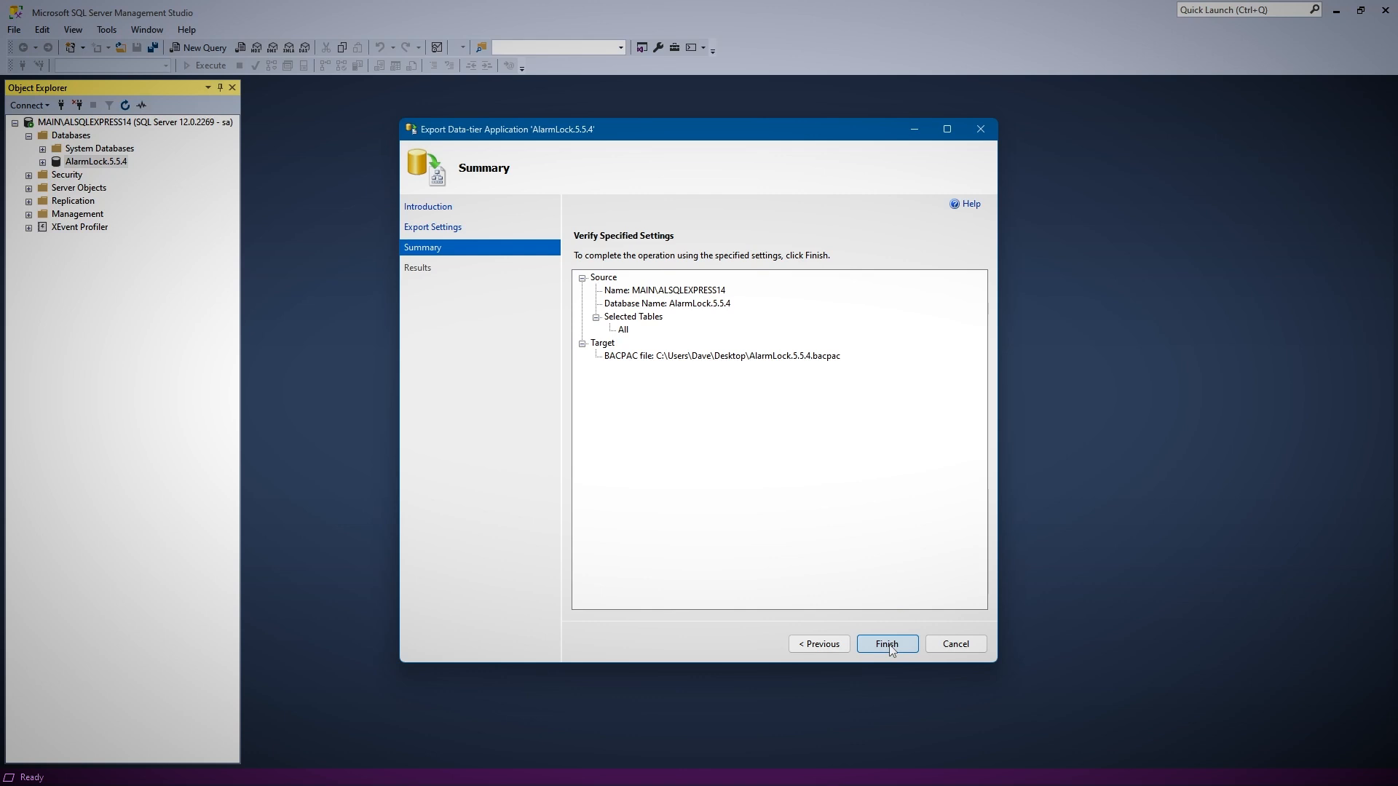
left_click(889, 645)
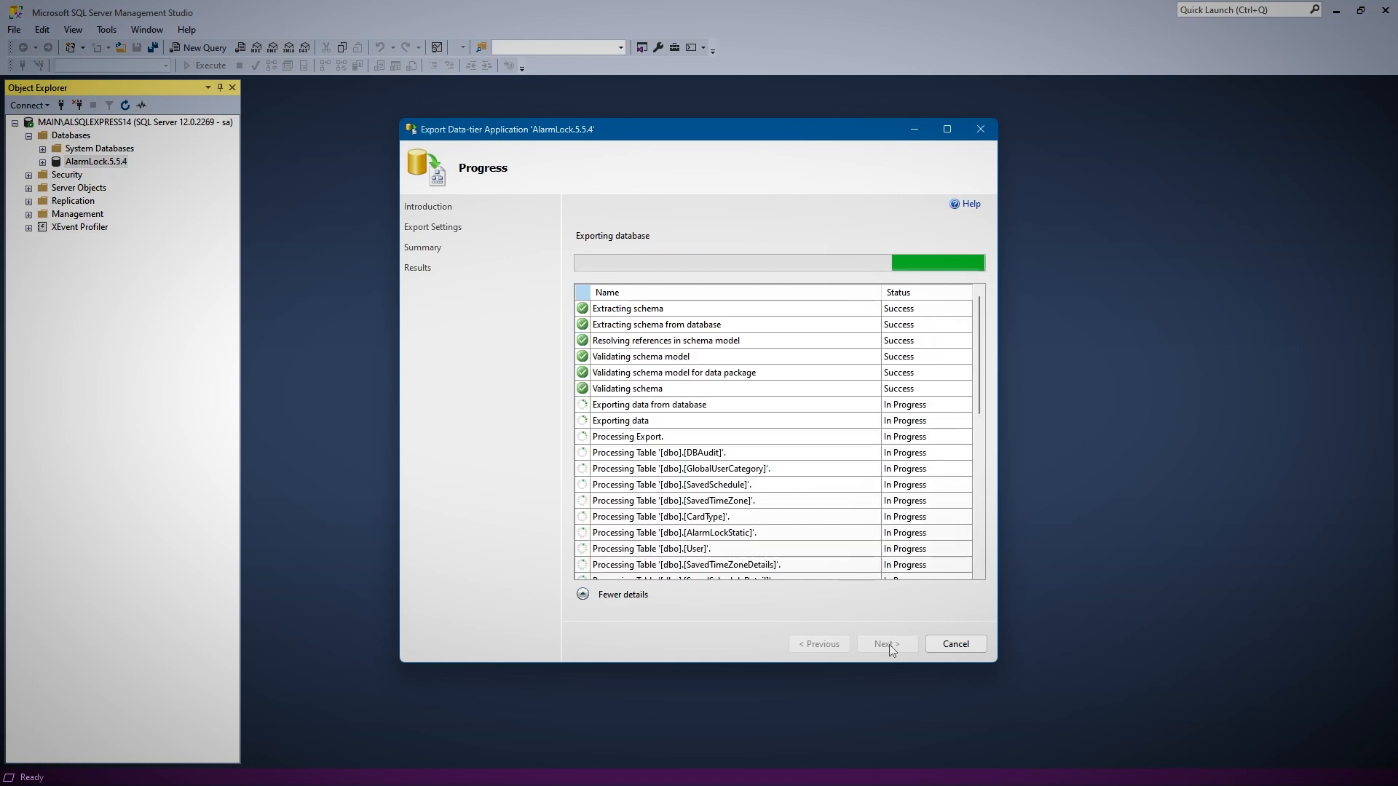
scroll(827, 390, "down", 5)
left_click(955, 644)
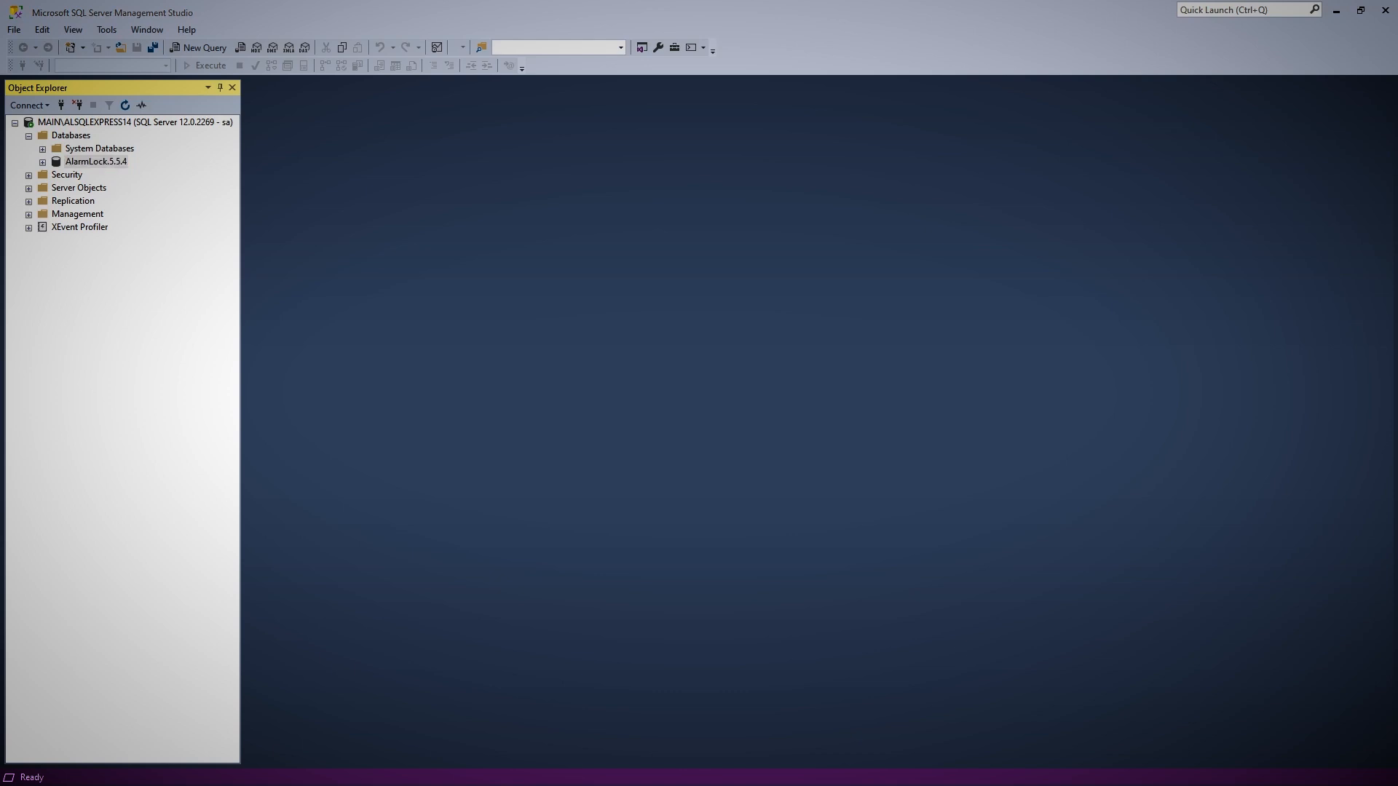
Connect to a second Database Engine, MAIN\ALSQLEXPRESS22, using SQL Server Authentication with the saved sa login
left_click(30, 104)
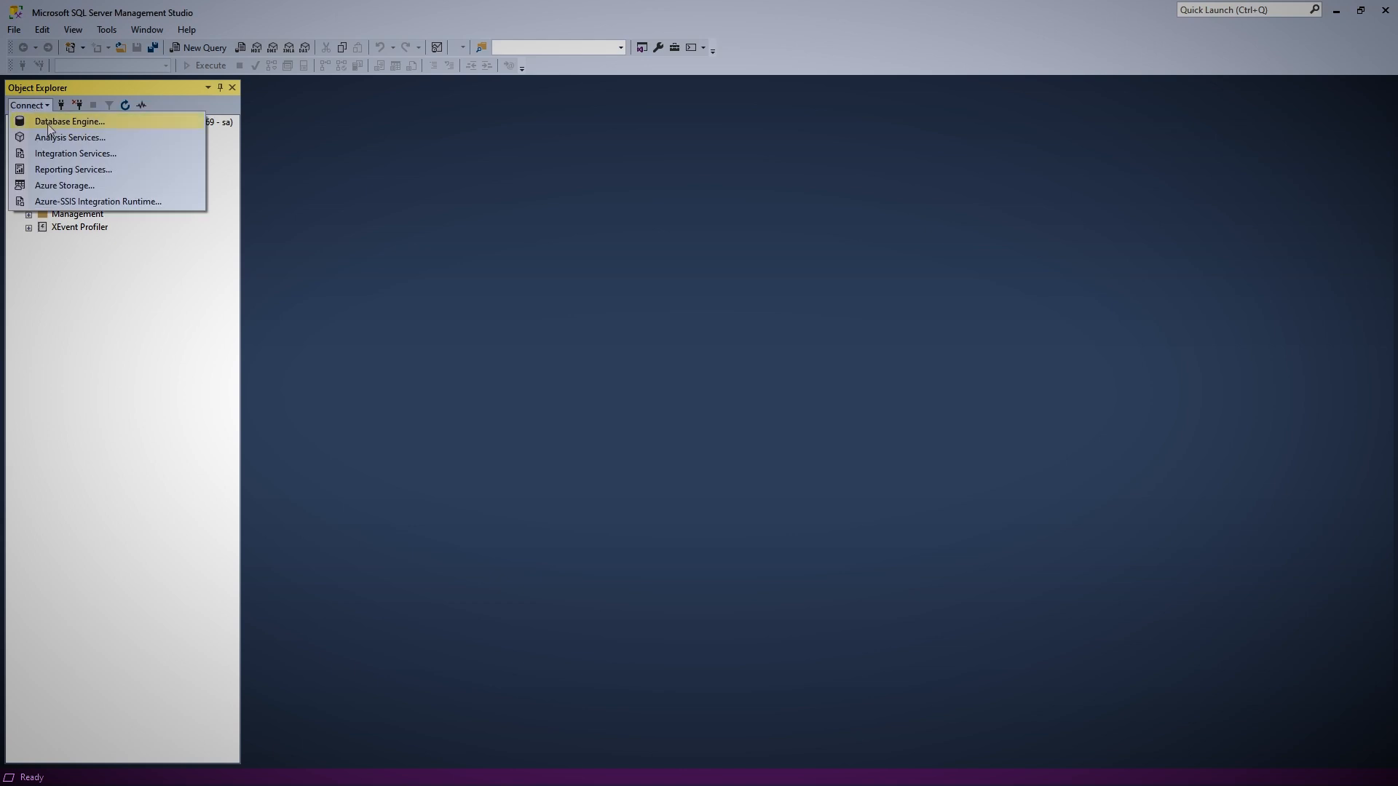
left_click(49, 129)
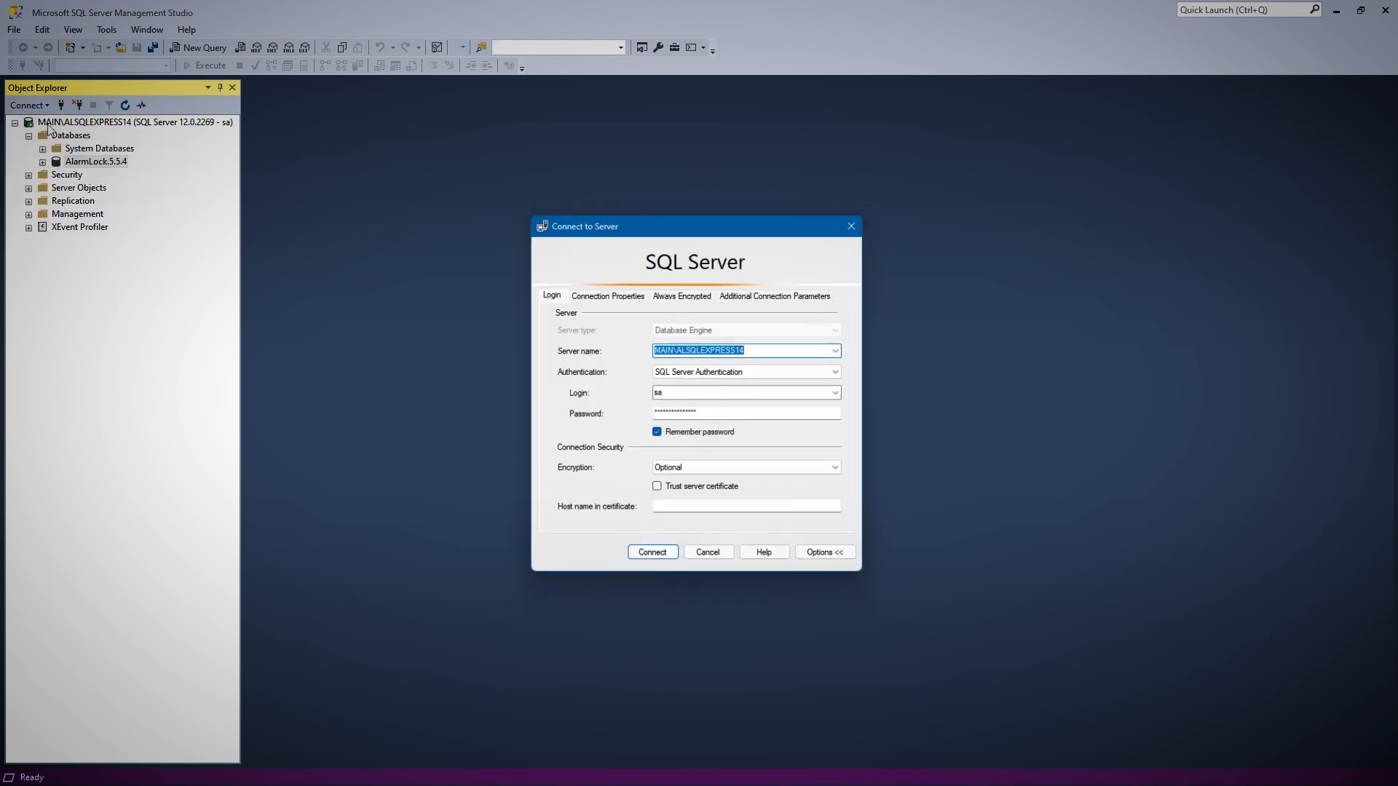
left_click(845, 352)
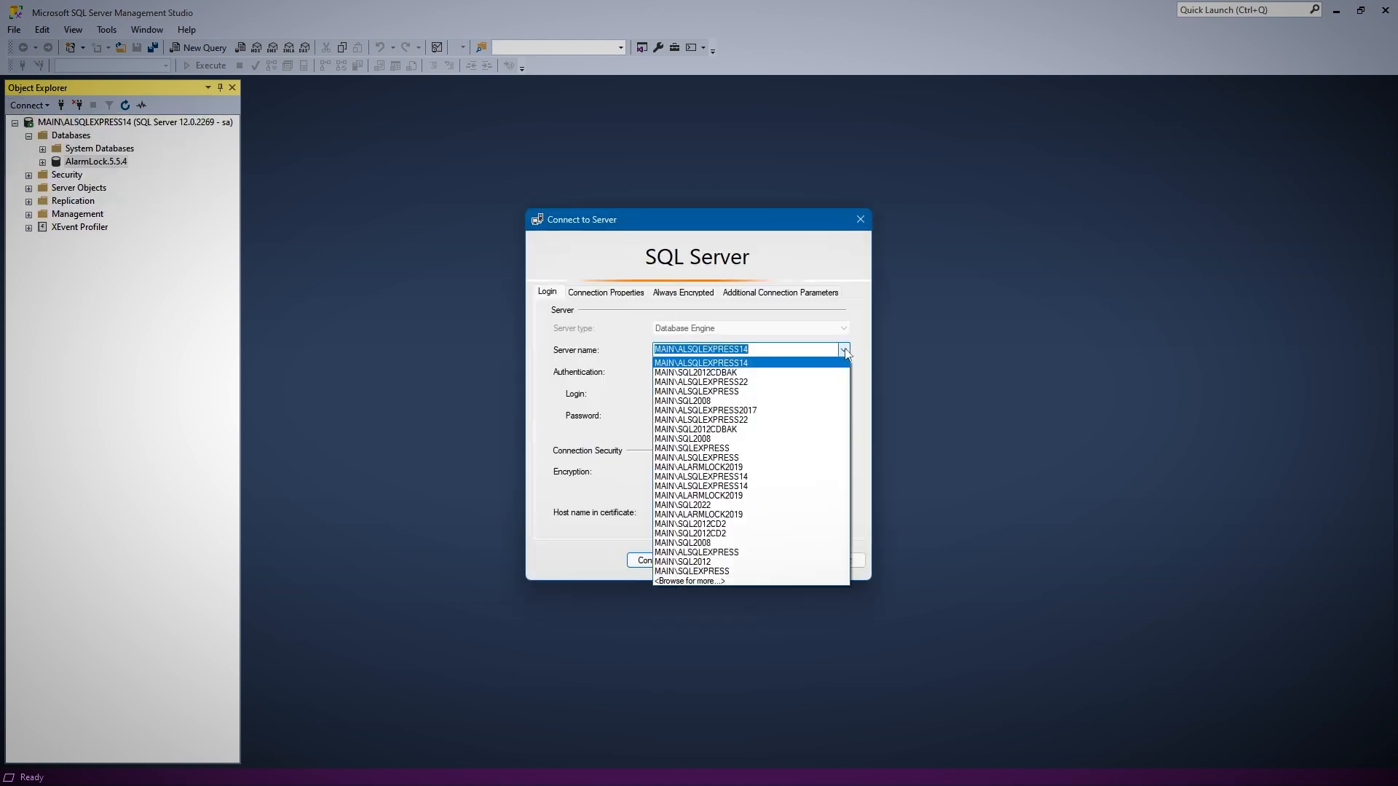
left_click(747, 385)
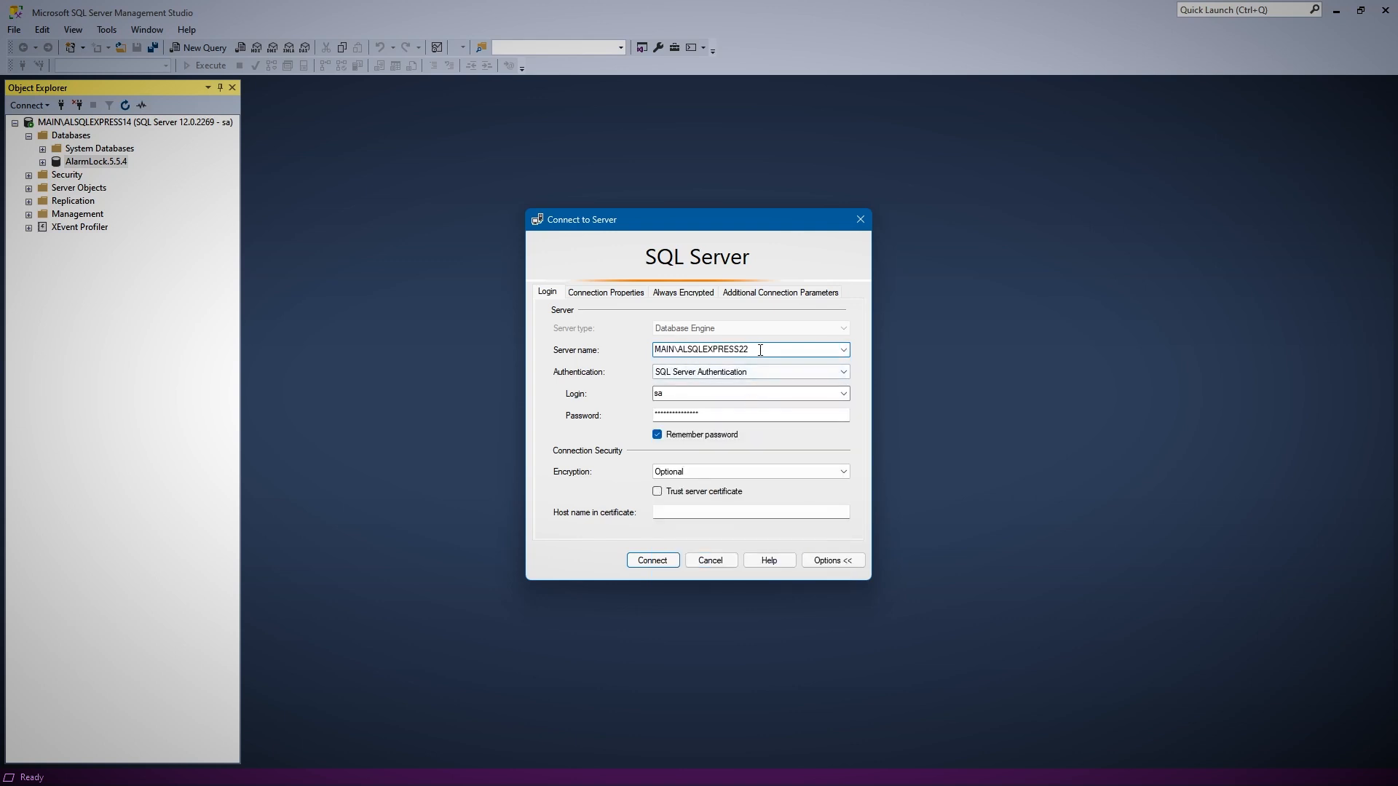
left_click(706, 393)
left_click(728, 415)
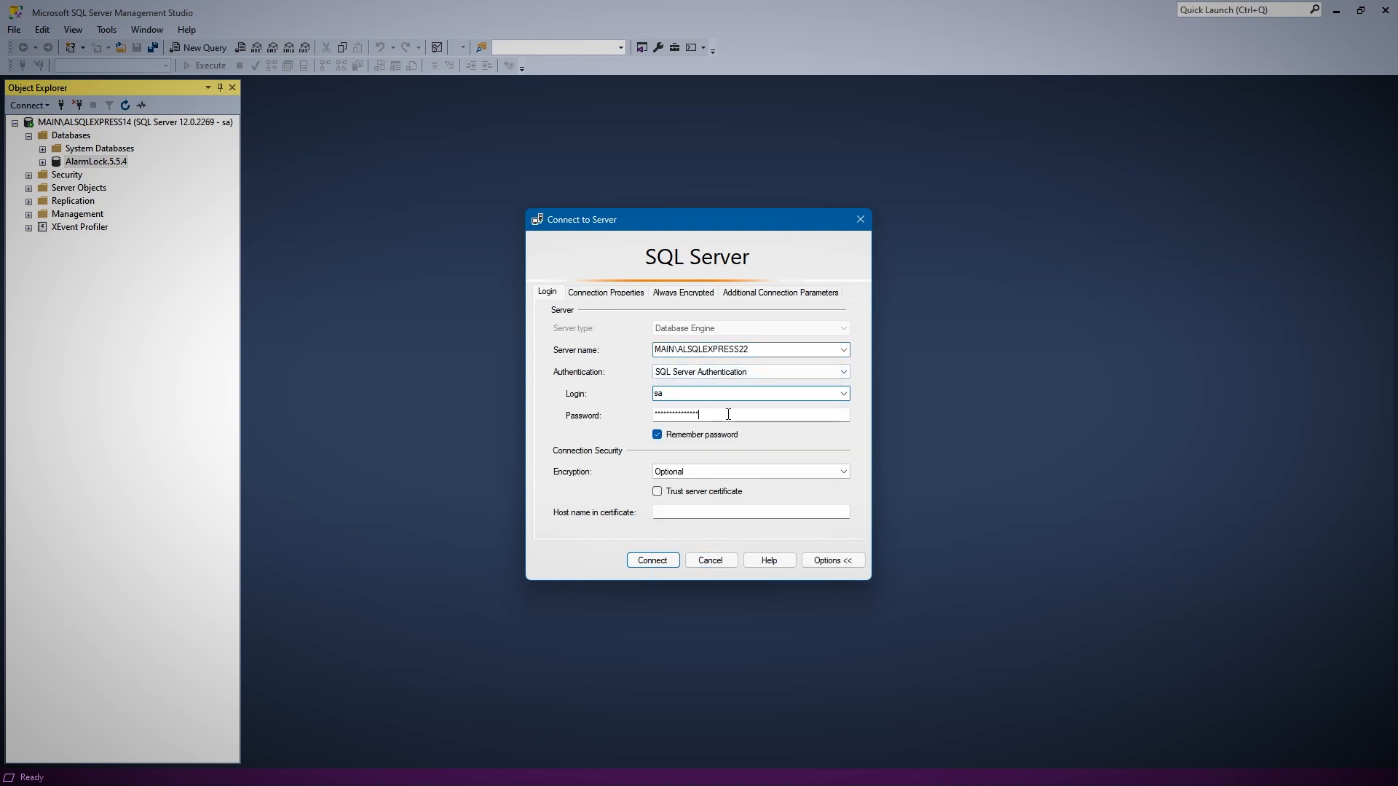
left_click(653, 561)
Start the Import Data-tier Application wizard for the databases of MAIN\ALSQLEXPRESS22 and advance to its import settings
left_click(29, 254)
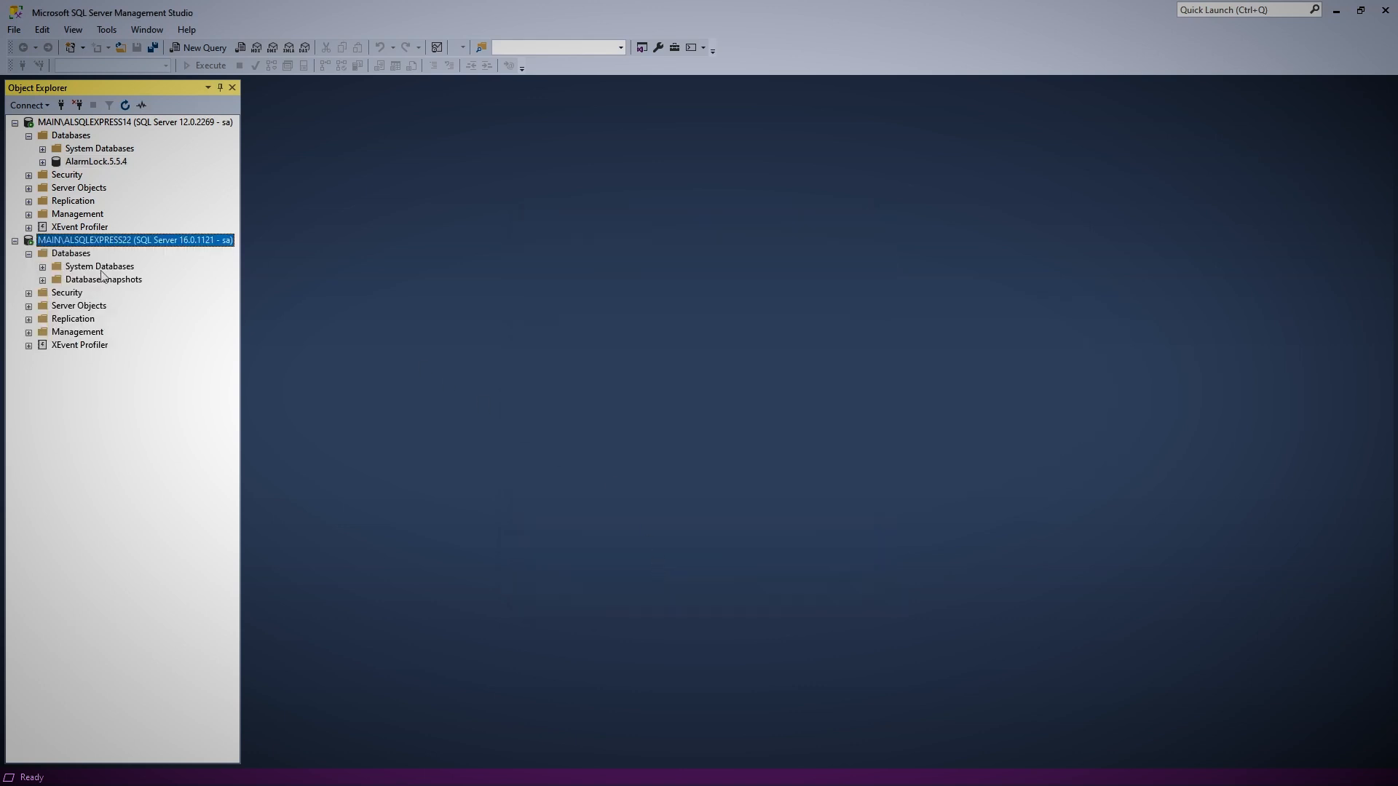
left_click(79, 257)
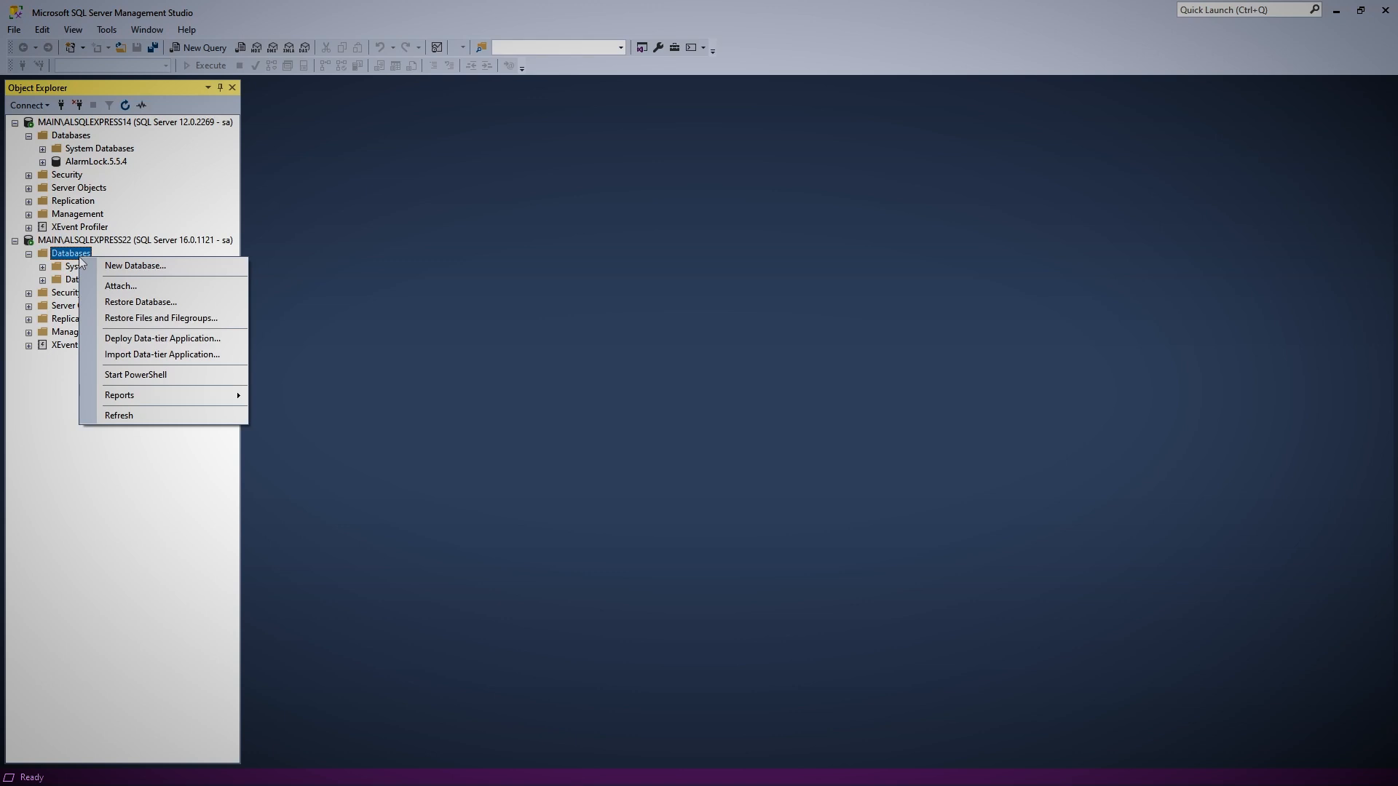
left_click(196, 355)
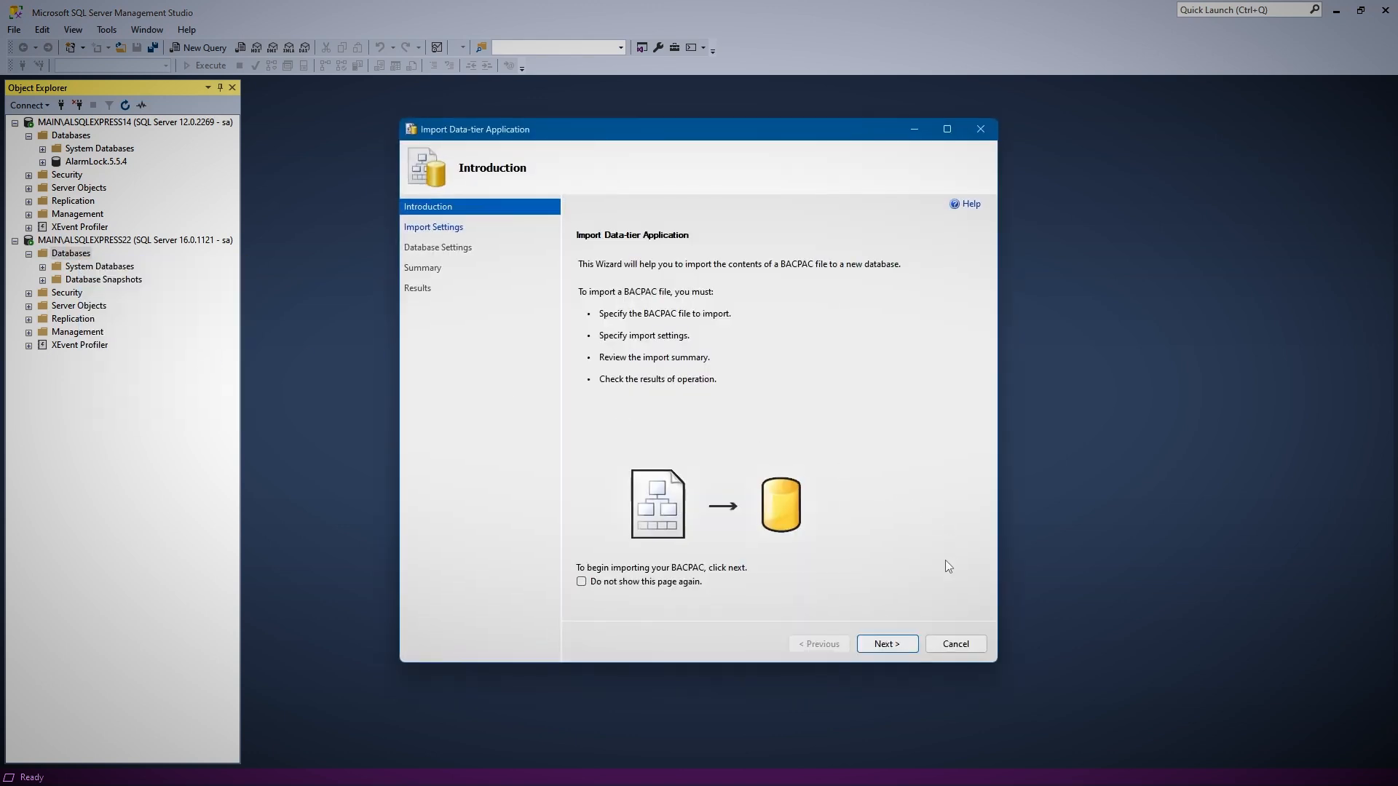
left_click(903, 644)
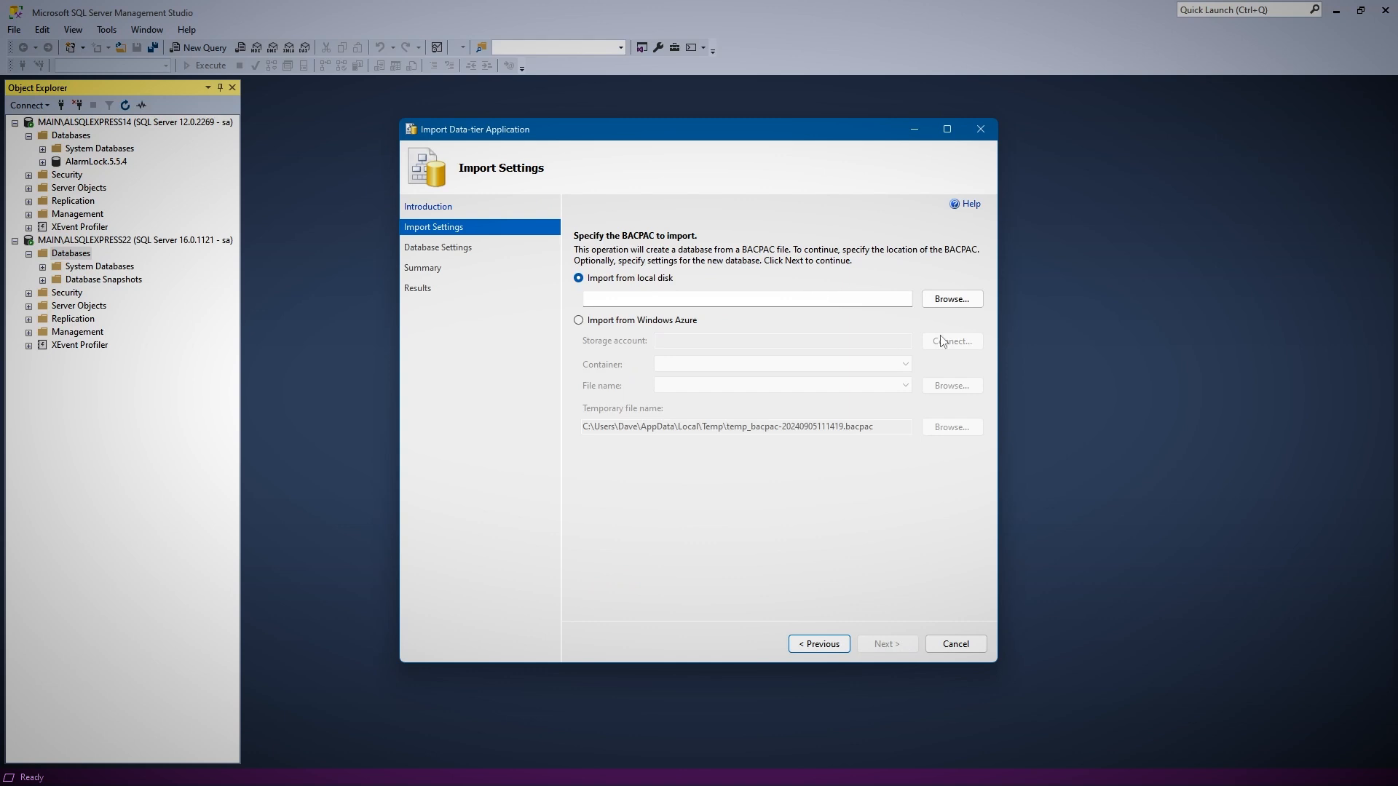
Choose AlarmLock.5.5.4.bacpac from the Desktop as the local file to import and continue to the database settings
left_click(951, 299)
left_click(606, 259)
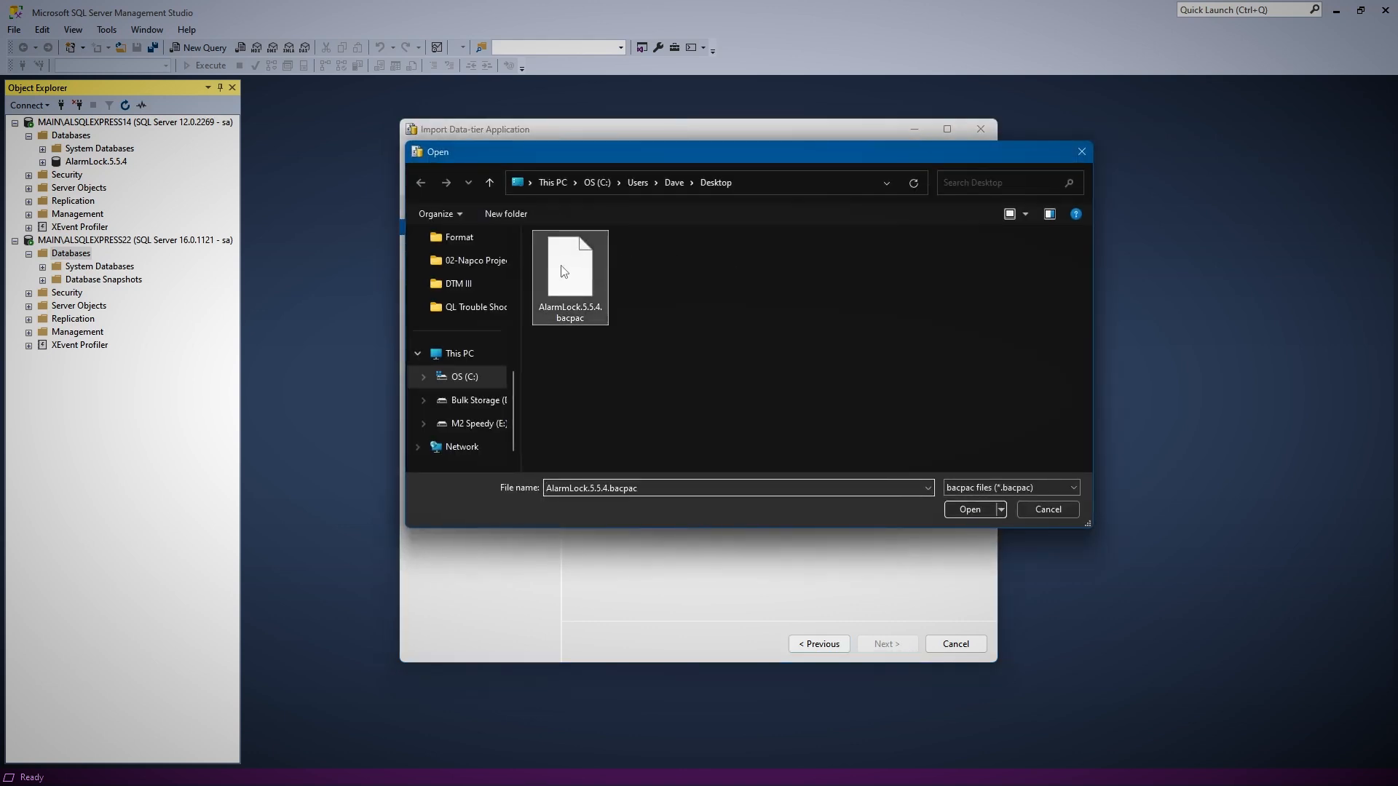
left_click(968, 513)
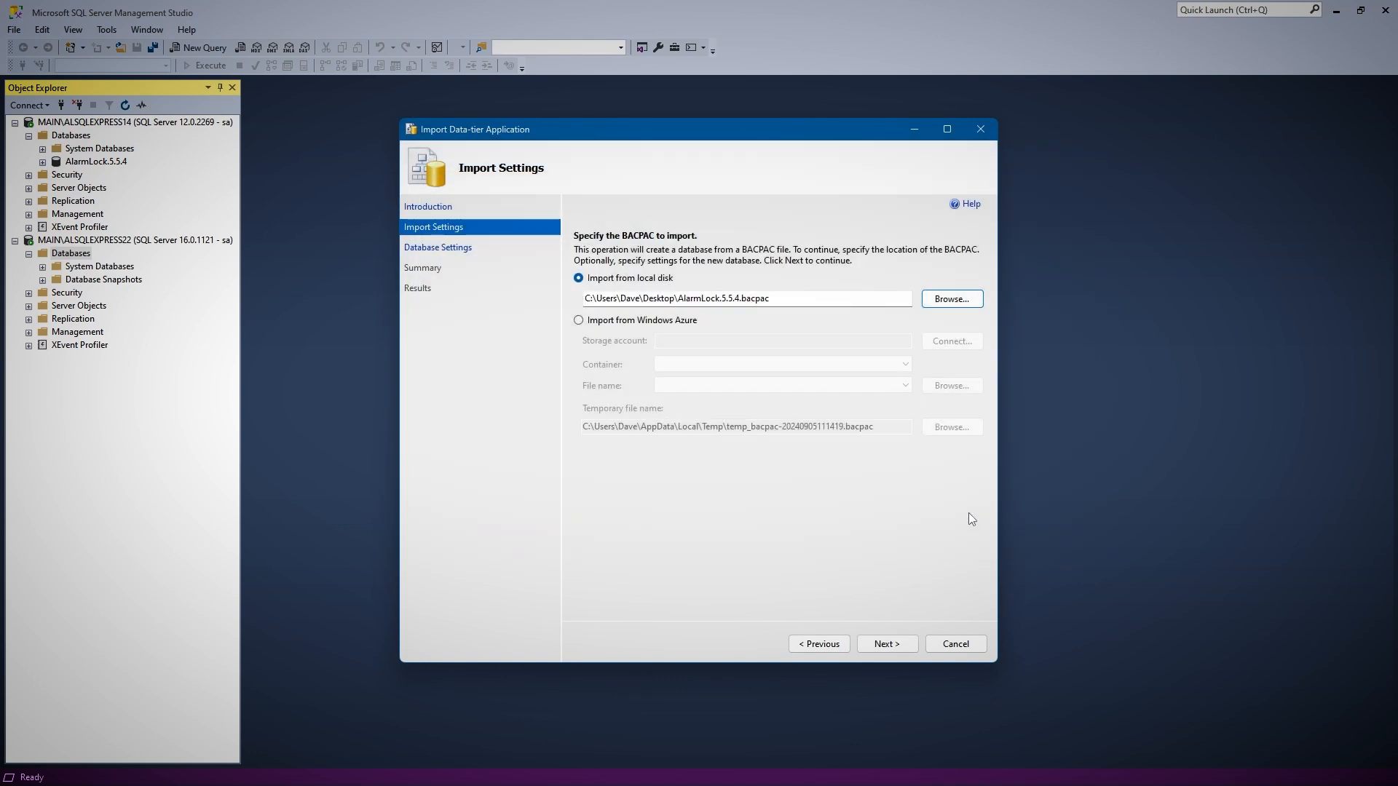
left_click(888, 642)
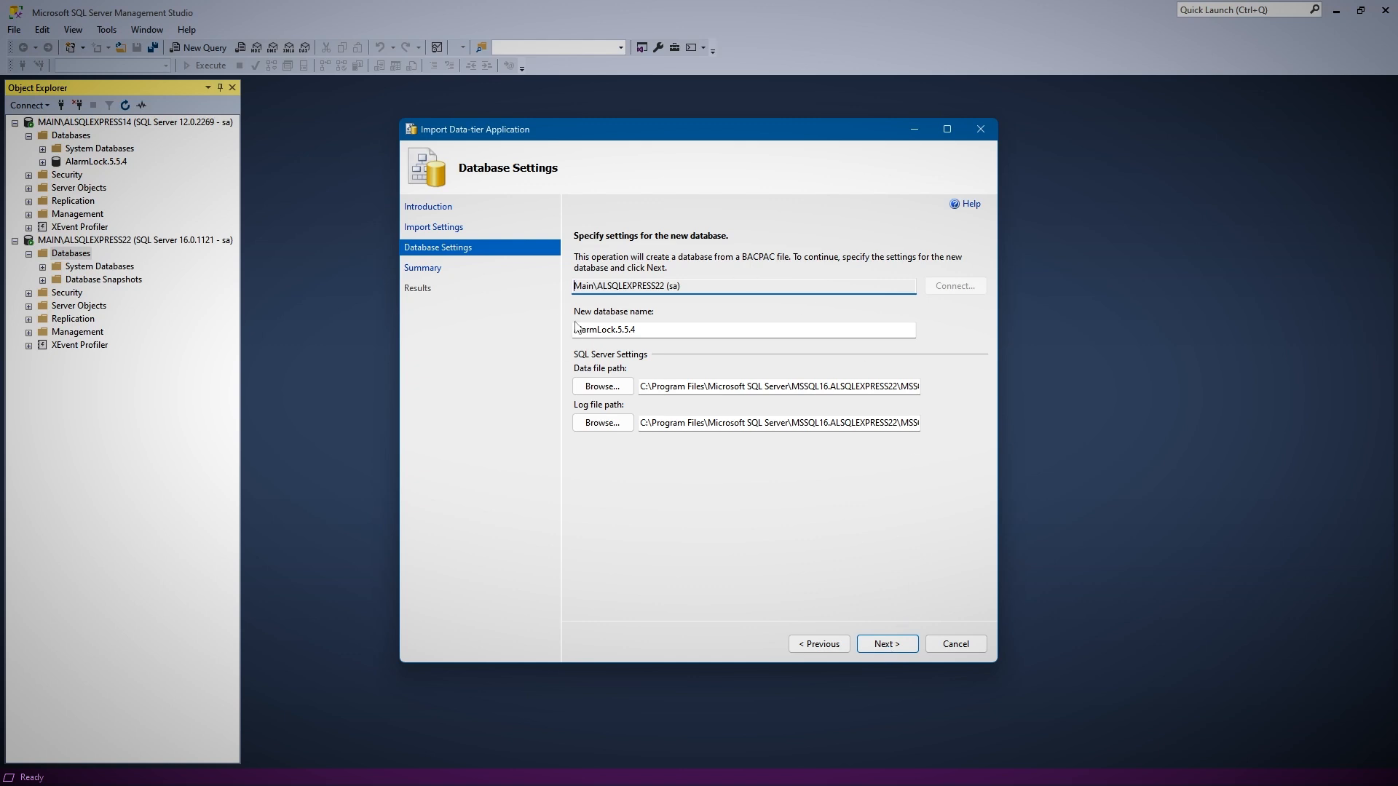
Accept the database settings and summary, run the AlarmLock.5.5.4 import and close the wizard
left_click(891, 645)
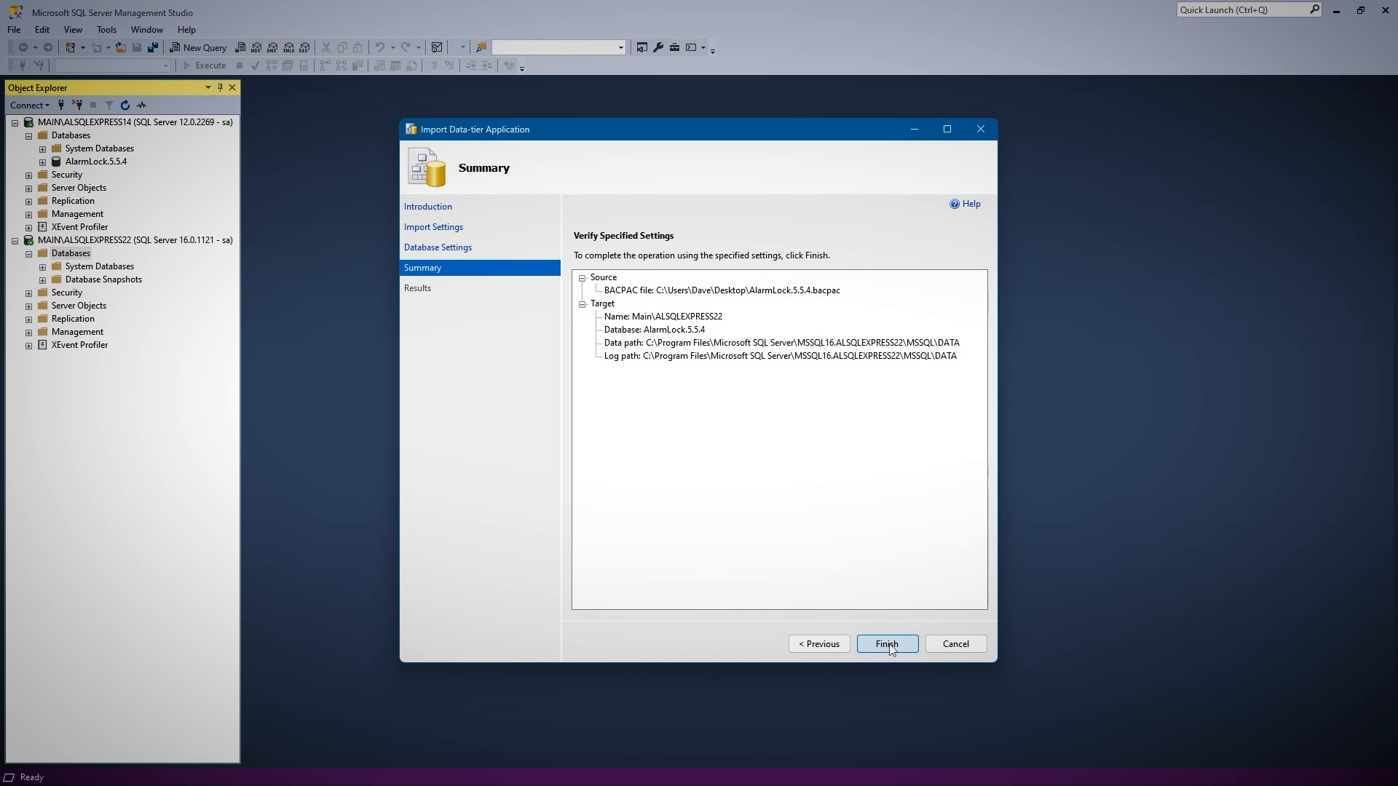
left_click(887, 644)
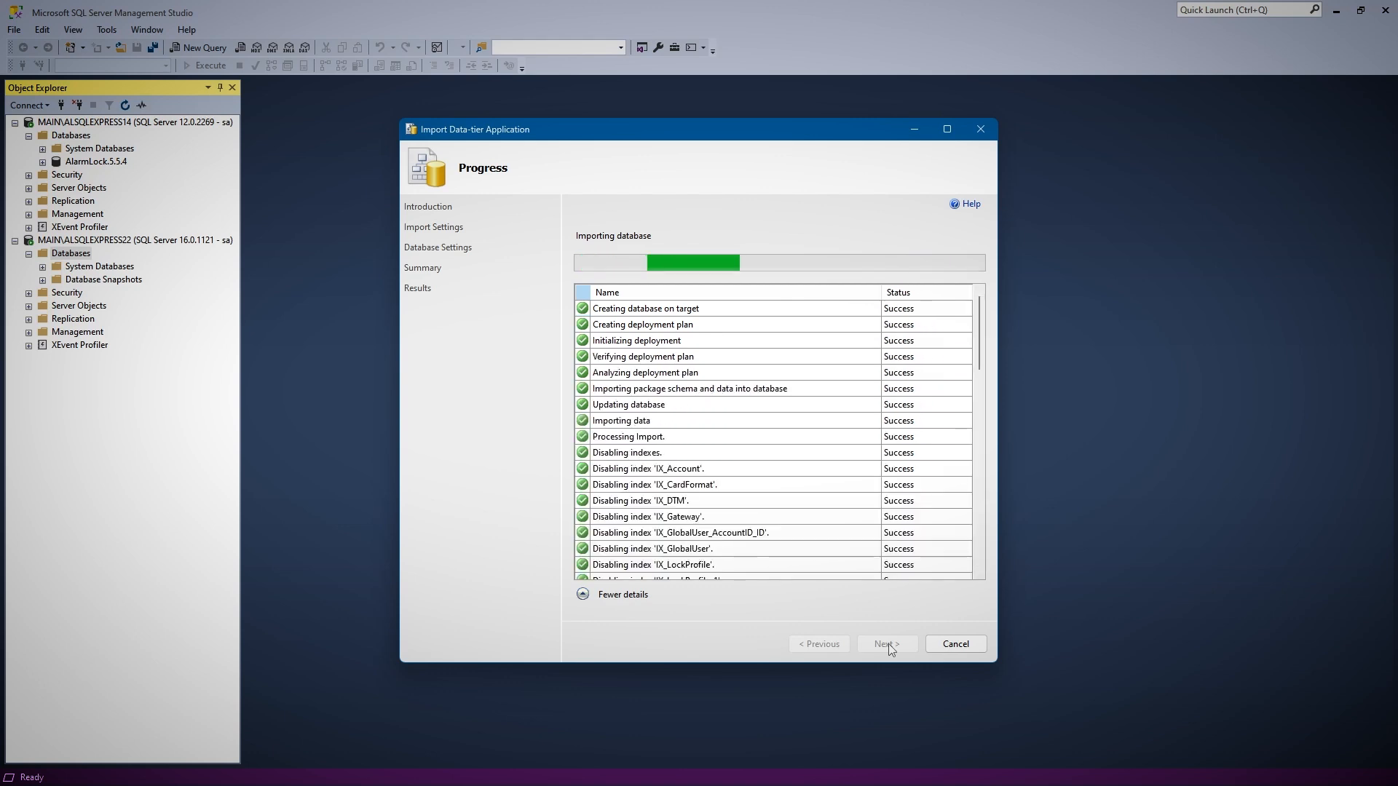
left_click(955, 643)
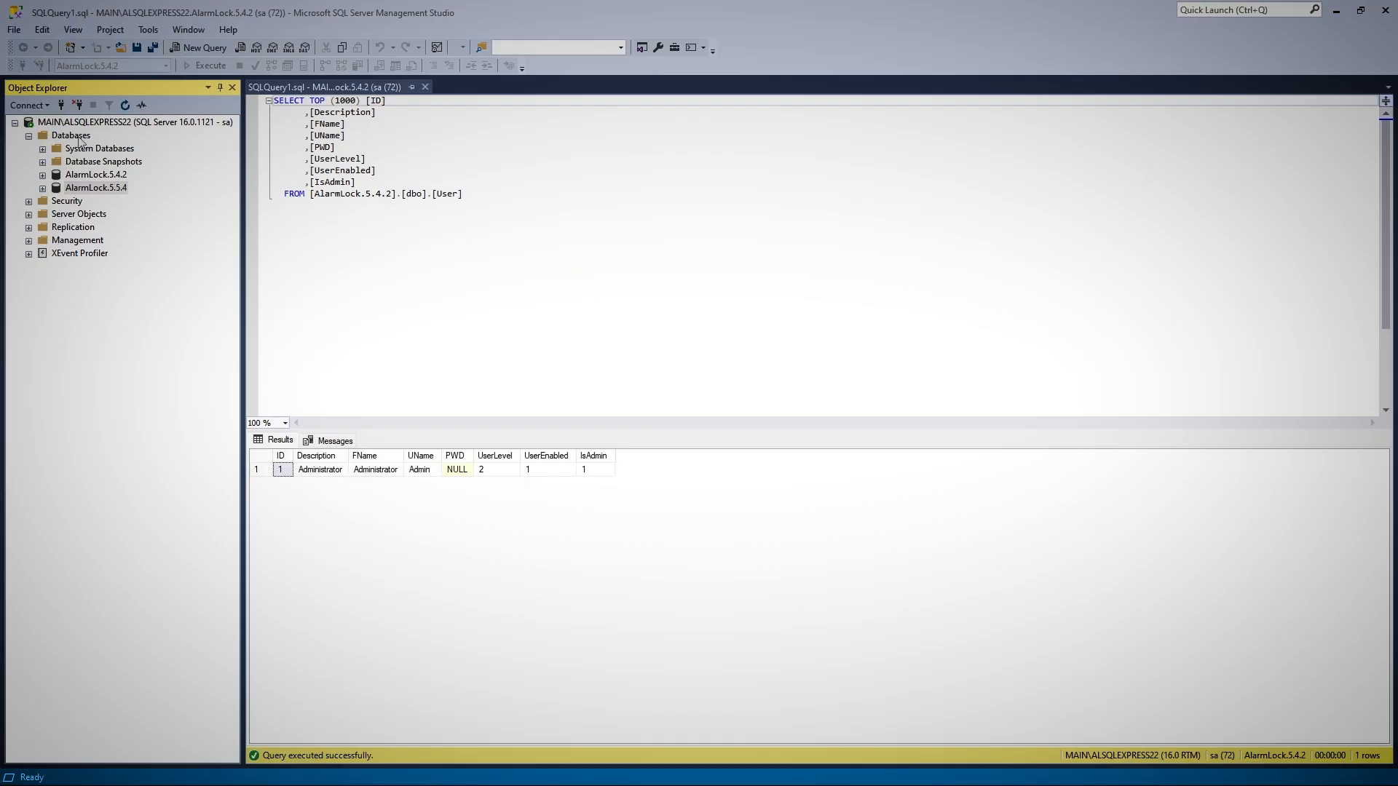
Try to import AlarmLock.5.5.4.bacpac from the Desktop again into MAIN\ALSQLEXPRESS22 under the same database name, and cancel the wizard
right_click(73, 136)
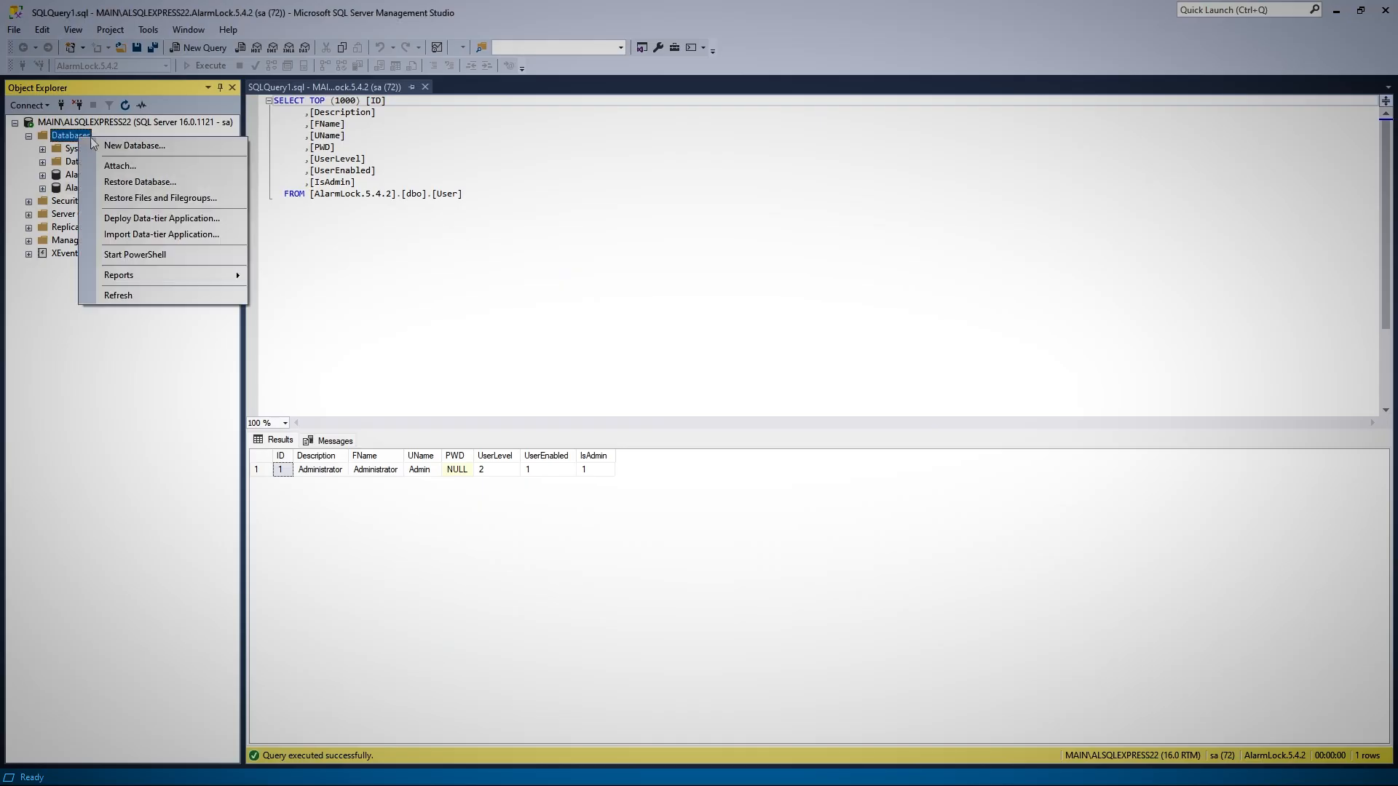
left_click(161, 238)
left_click(892, 648)
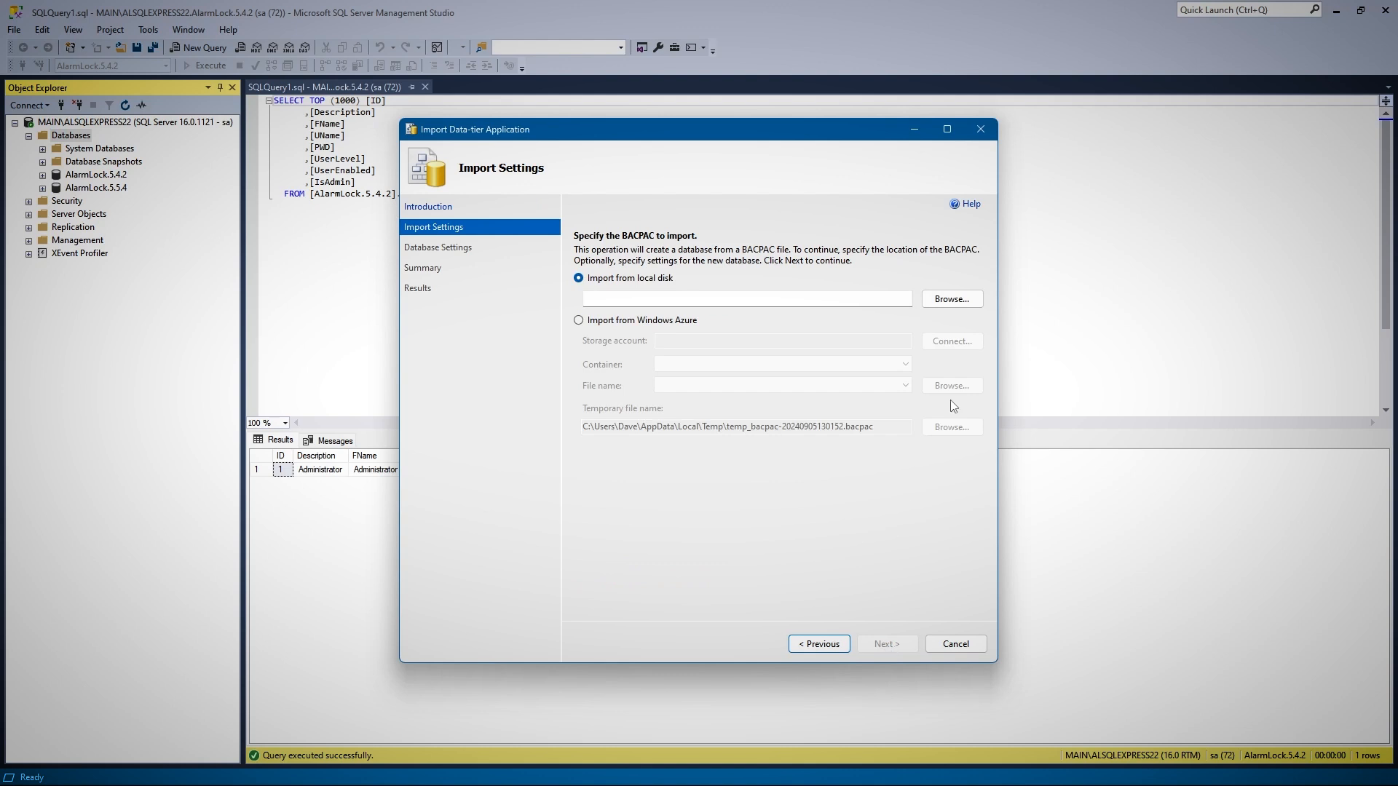
left_click(951, 298)
left_click(741, 284)
left_click(968, 508)
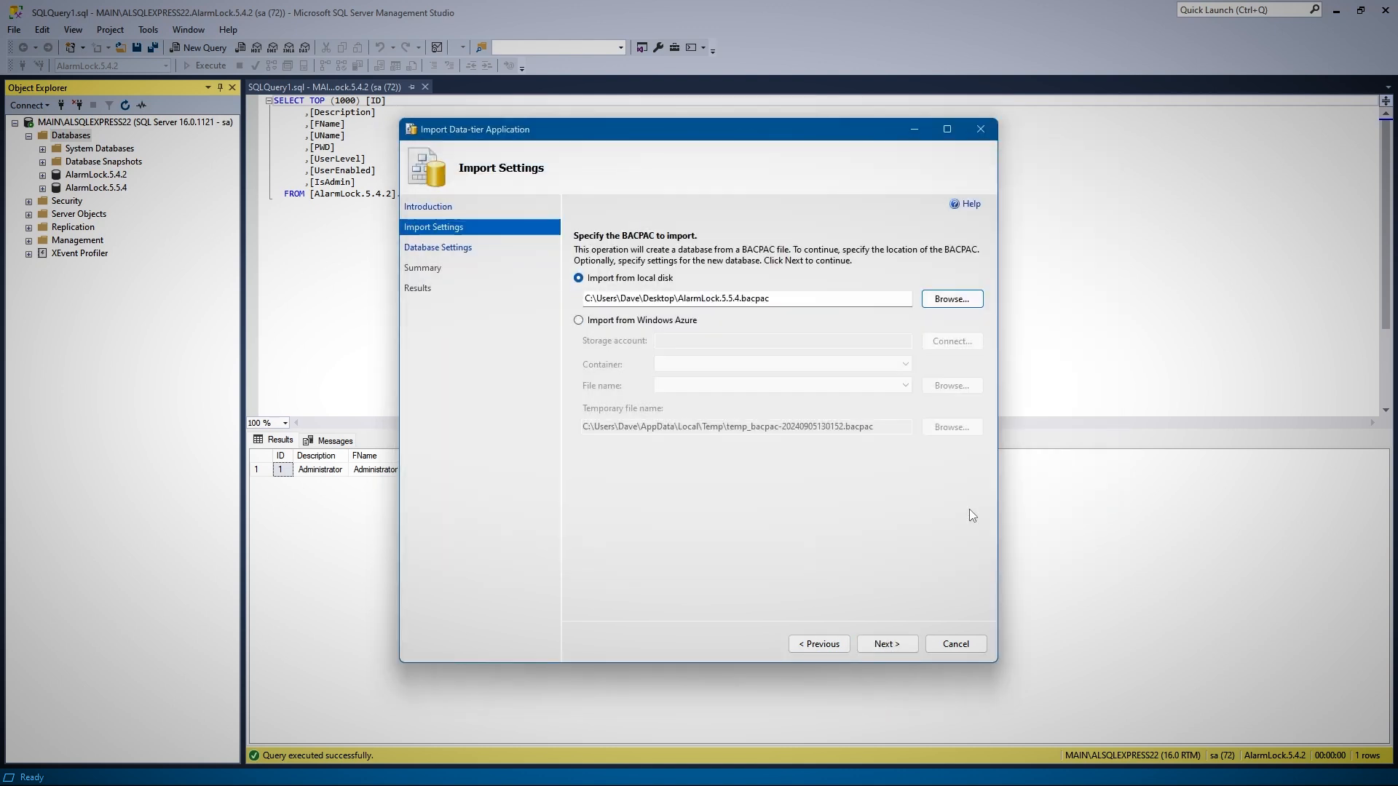
left_click(891, 645)
left_click(893, 646)
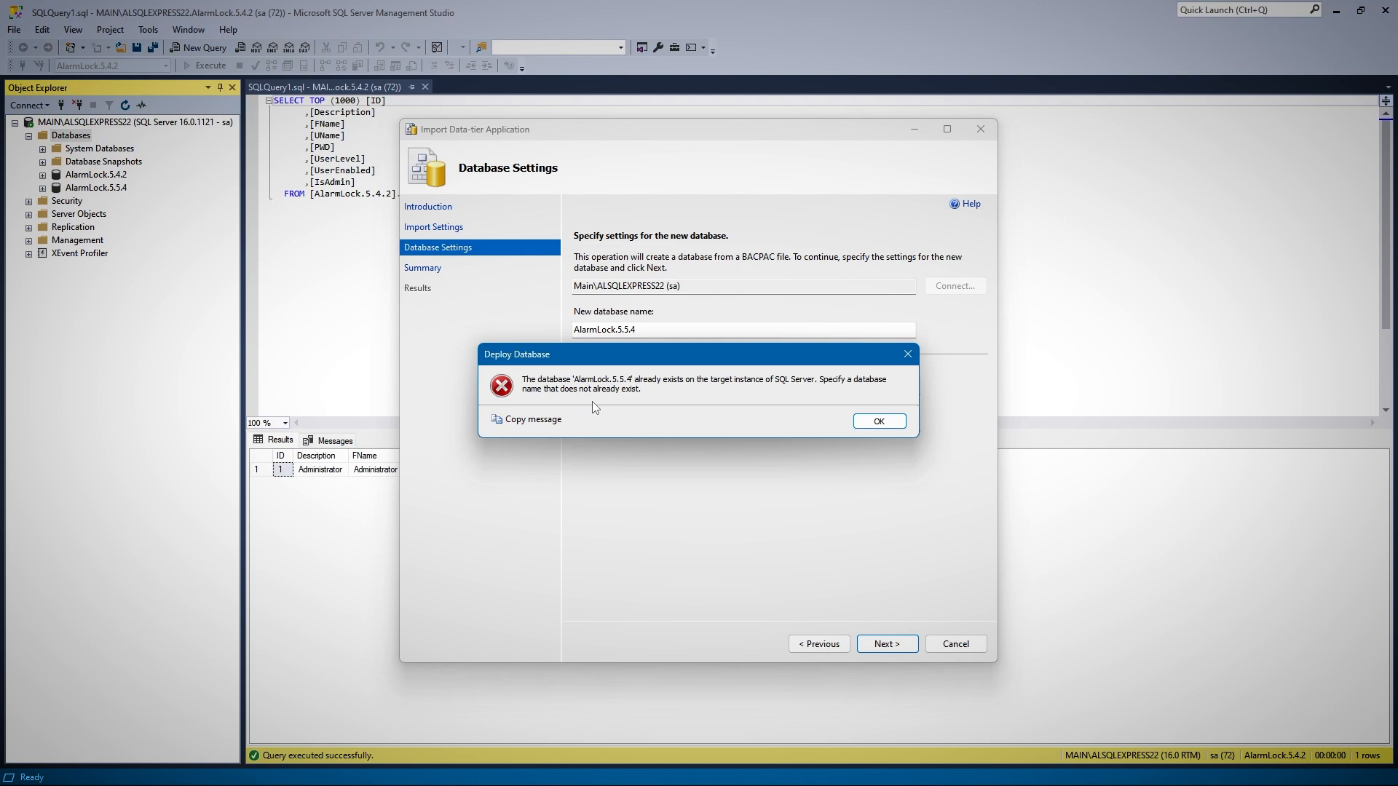
left_click(889, 425)
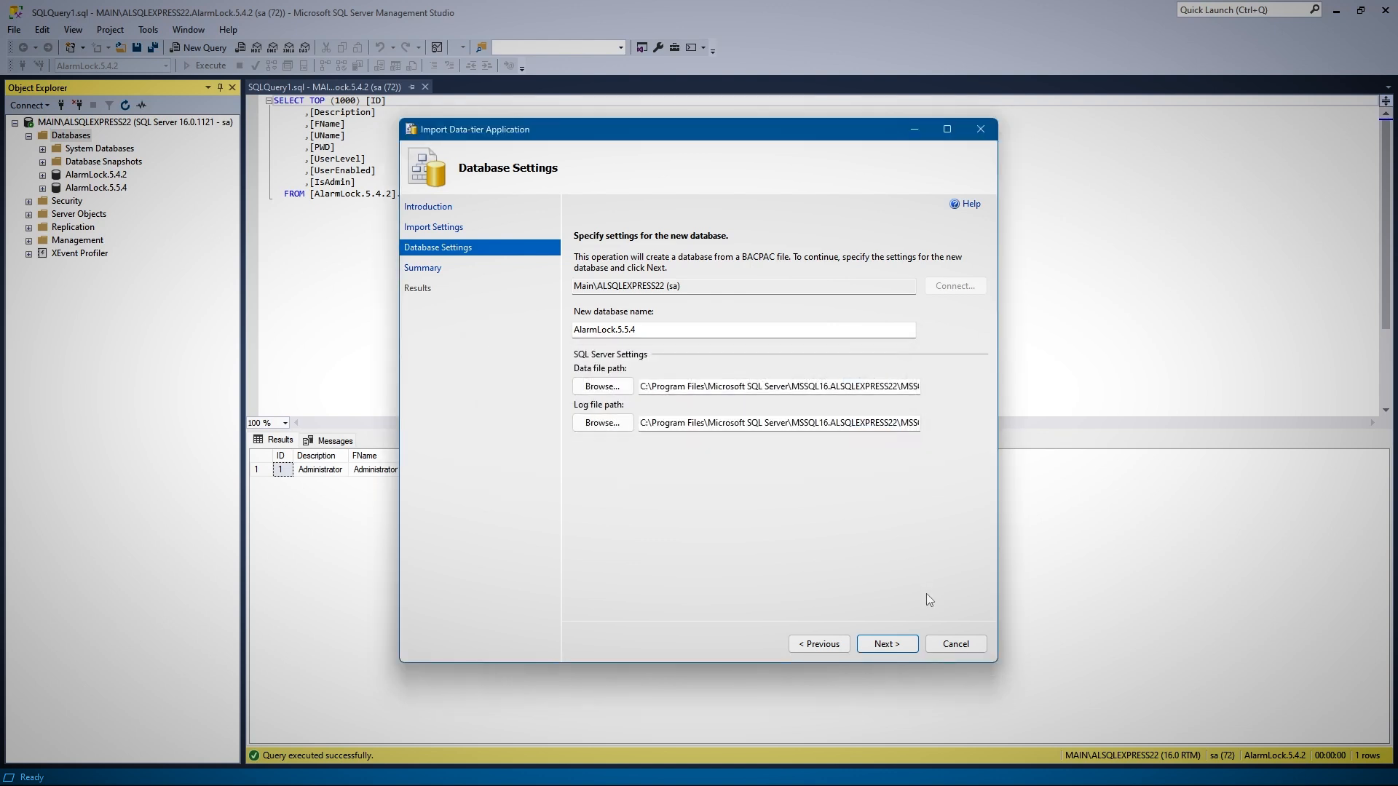
left_click(955, 643)
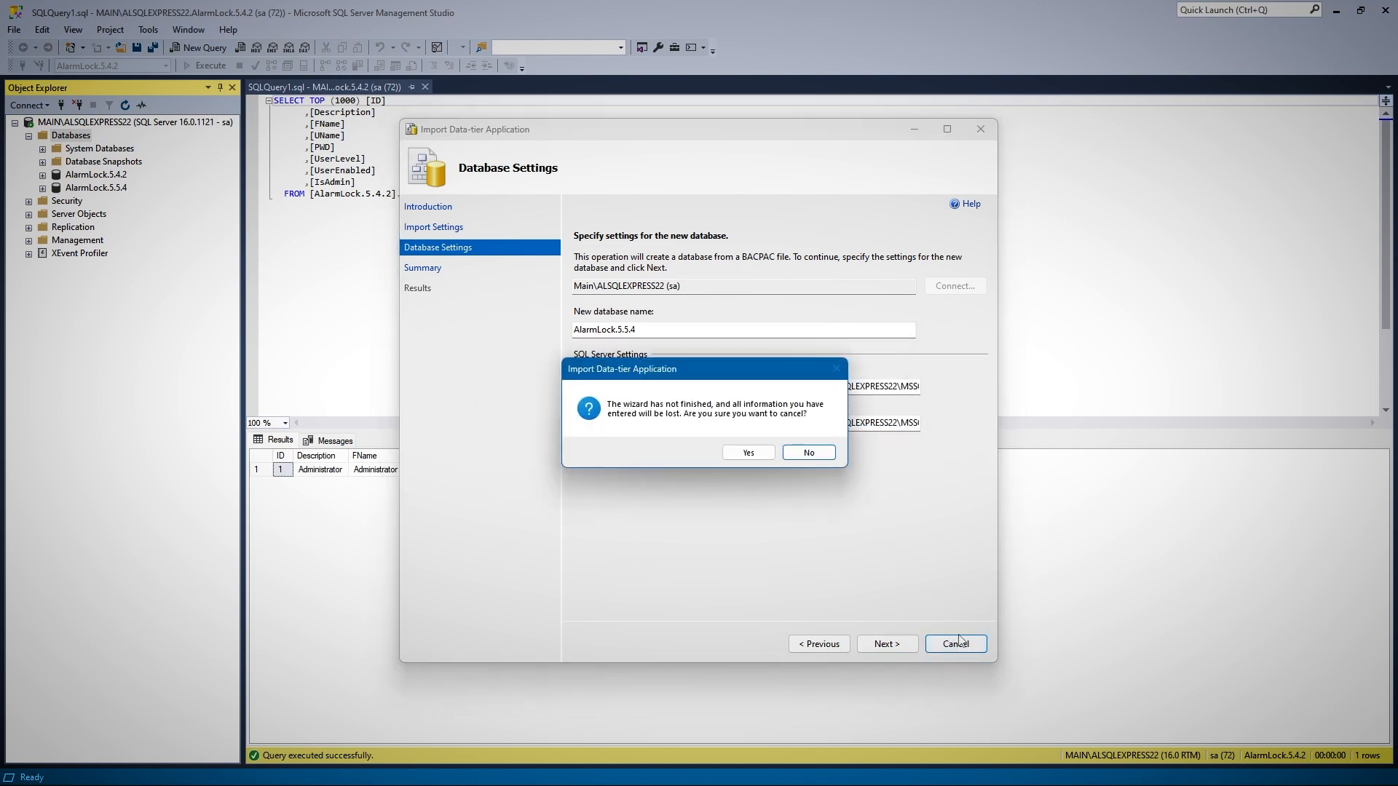
left_click(748, 452)
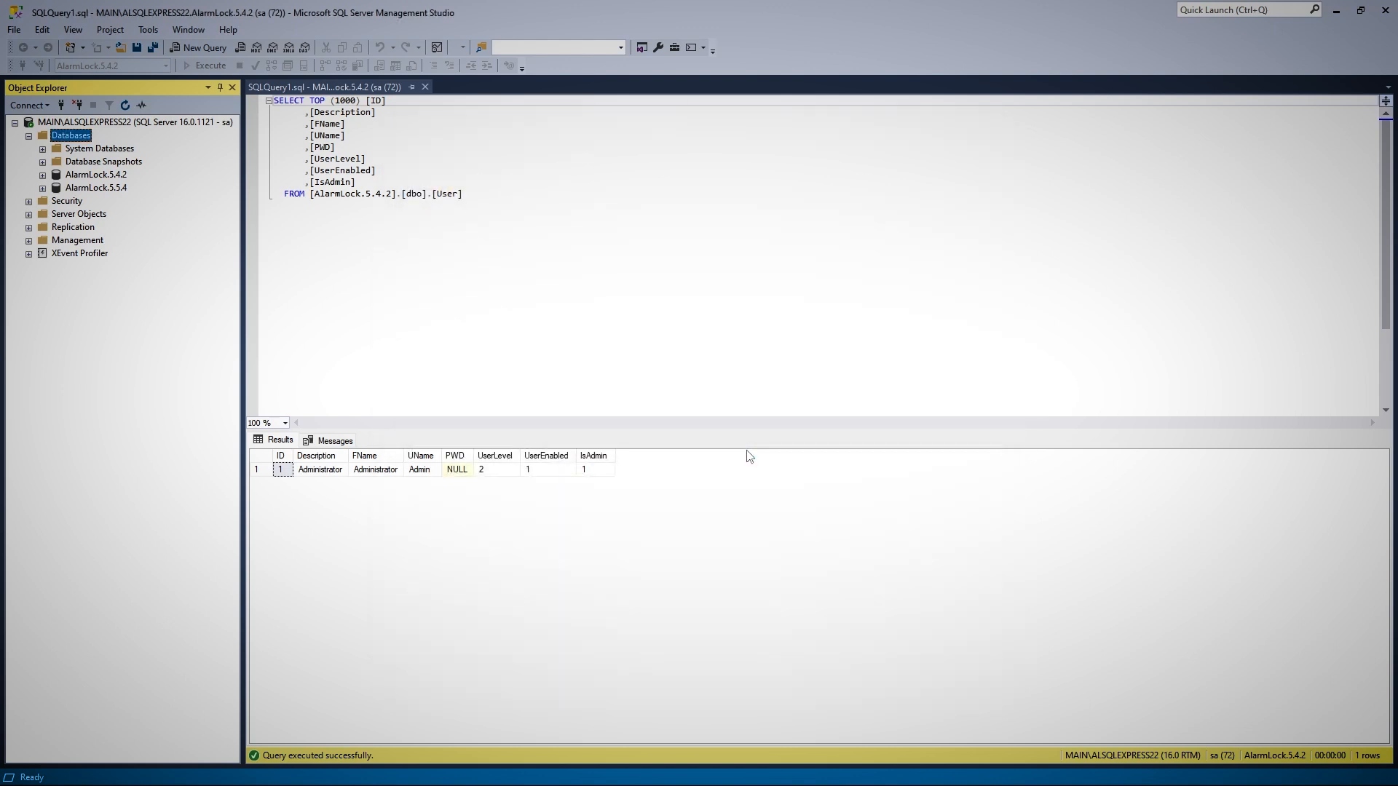
Delete the AlarmLock.5.5.4 database from MAIN\ALSQLEXPRESS22, including its backup and restore history information
left_click(97, 189)
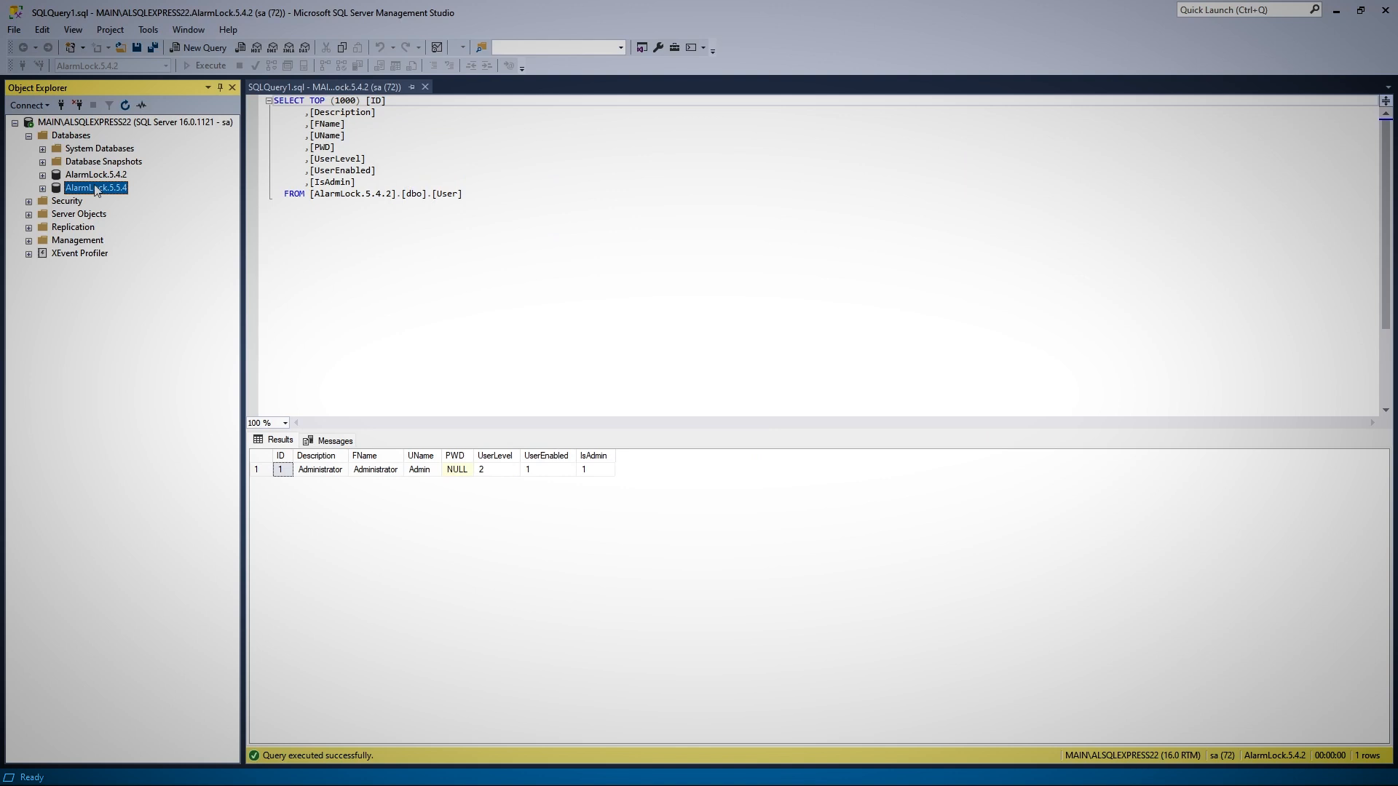
key("Delete")
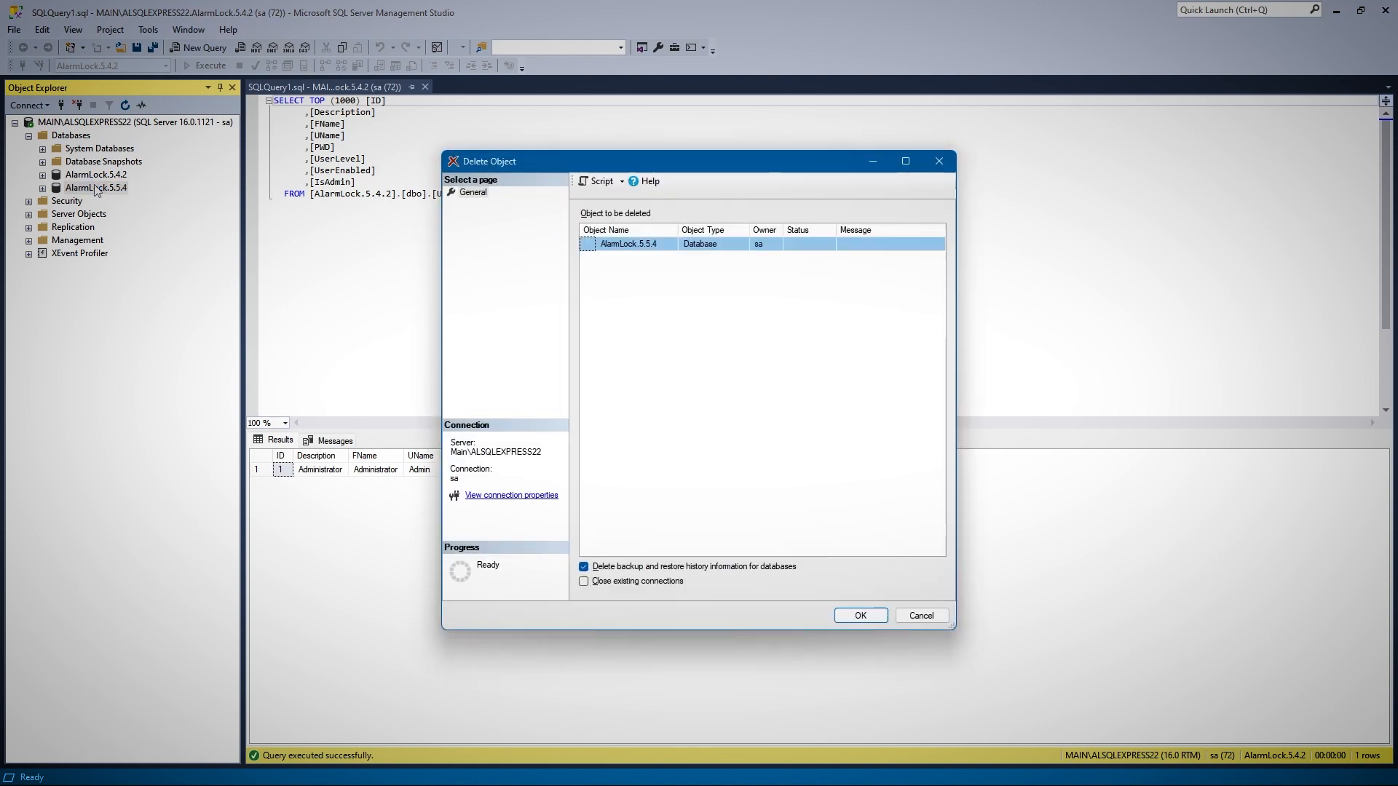
left_click(859, 615)
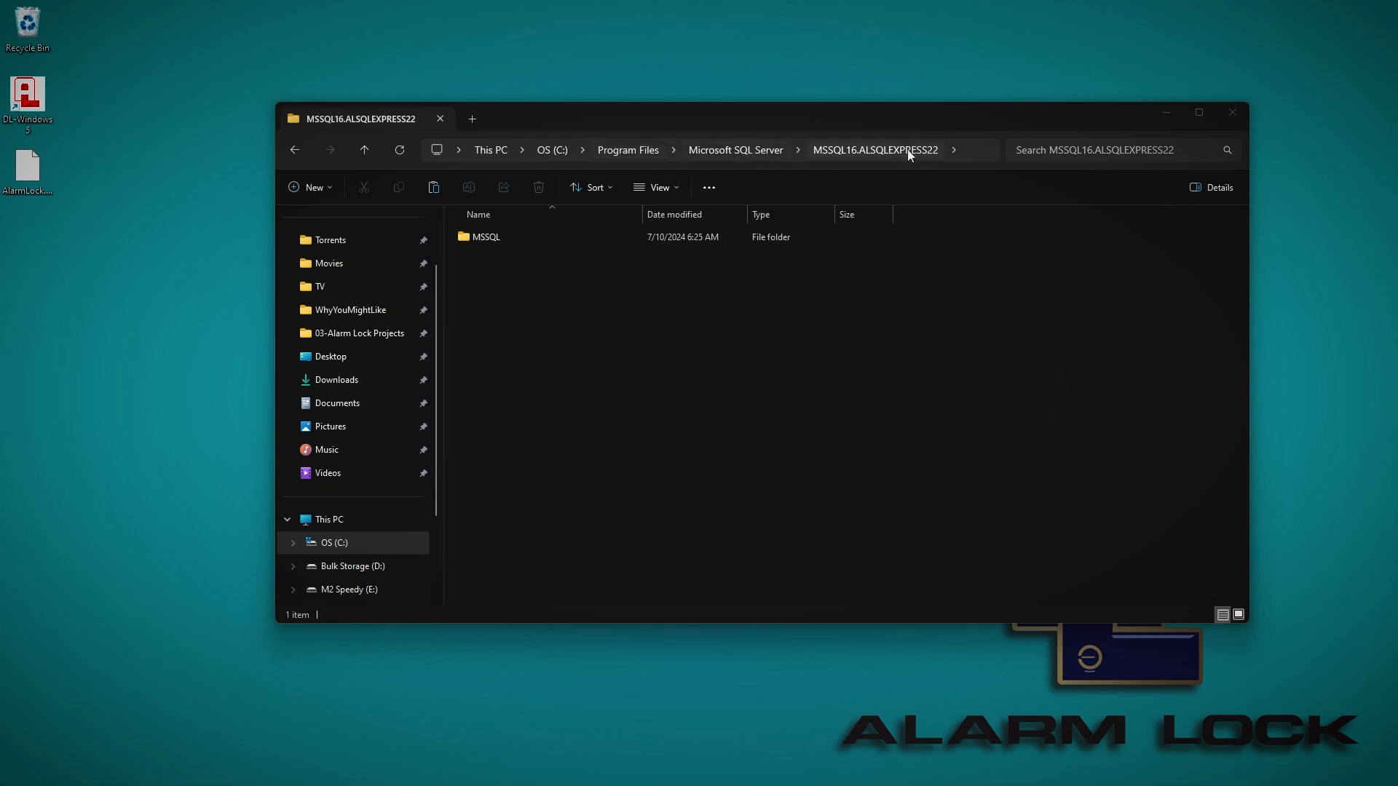
In File Explorer, open the MSSQL\Backup folder inside MSSQL16.ALSQLEXPRESS22
double_click(489, 241)
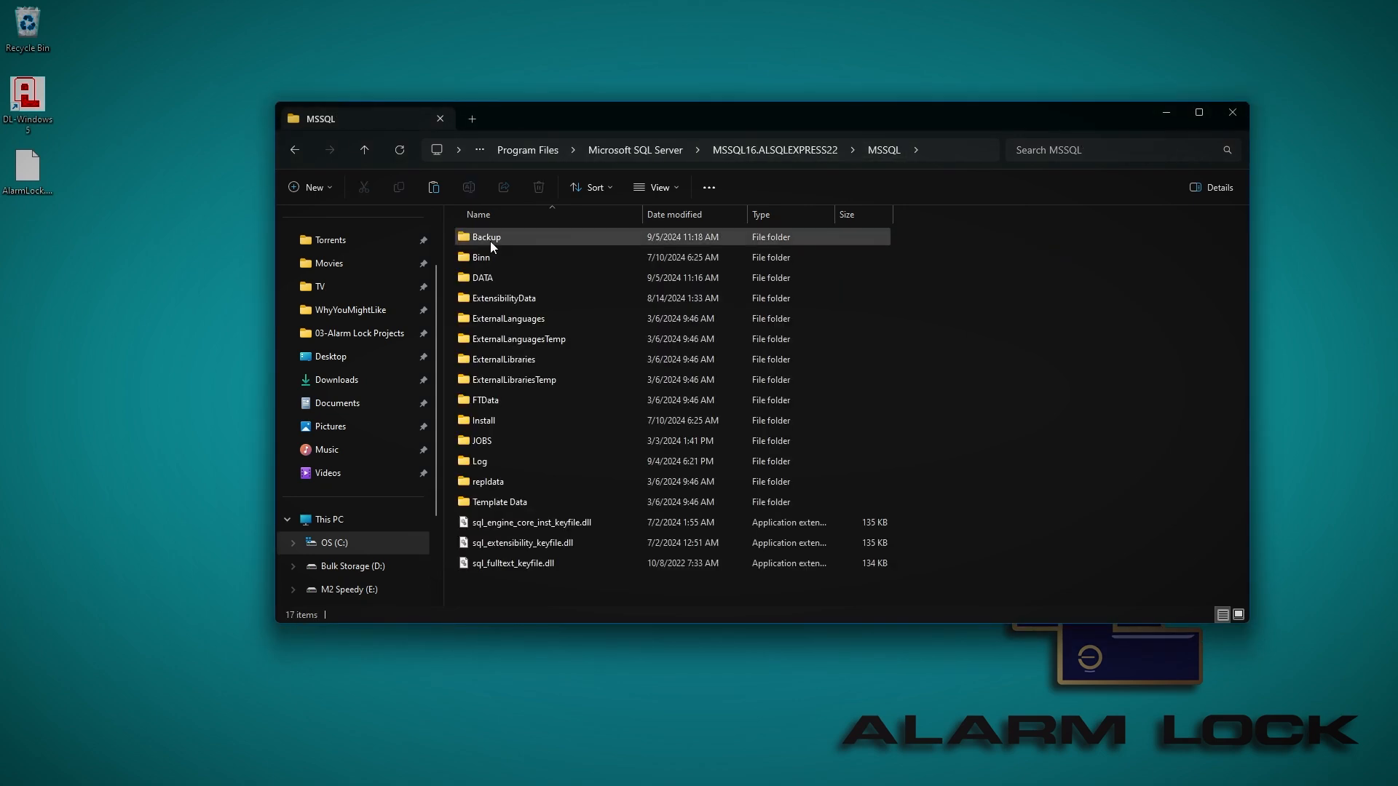
double_click(491, 242)
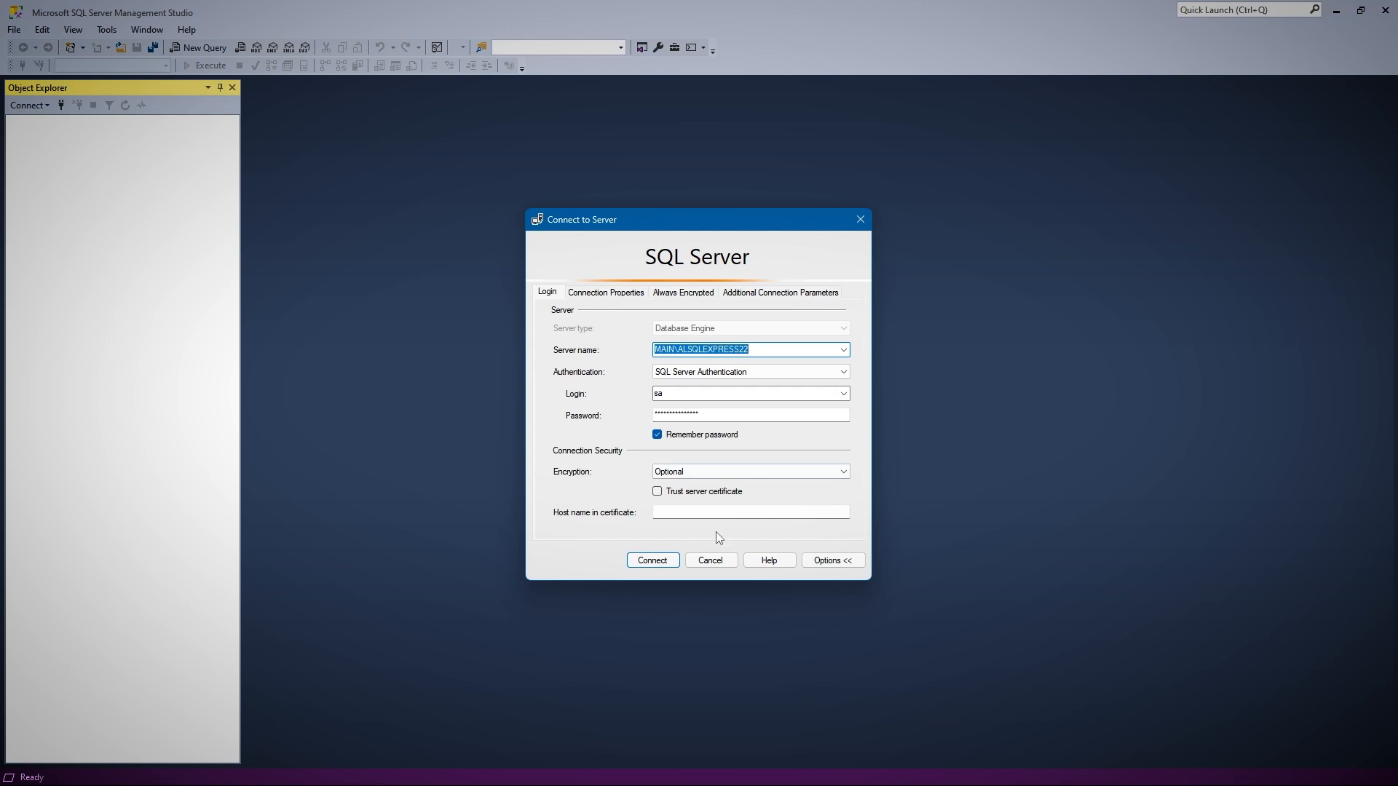
In SQL Server Management Studio, connect to MAIN\ALSQLEXPRESS22 with the saved sa login and start Restore Database
left_click(653, 561)
left_click(28, 135)
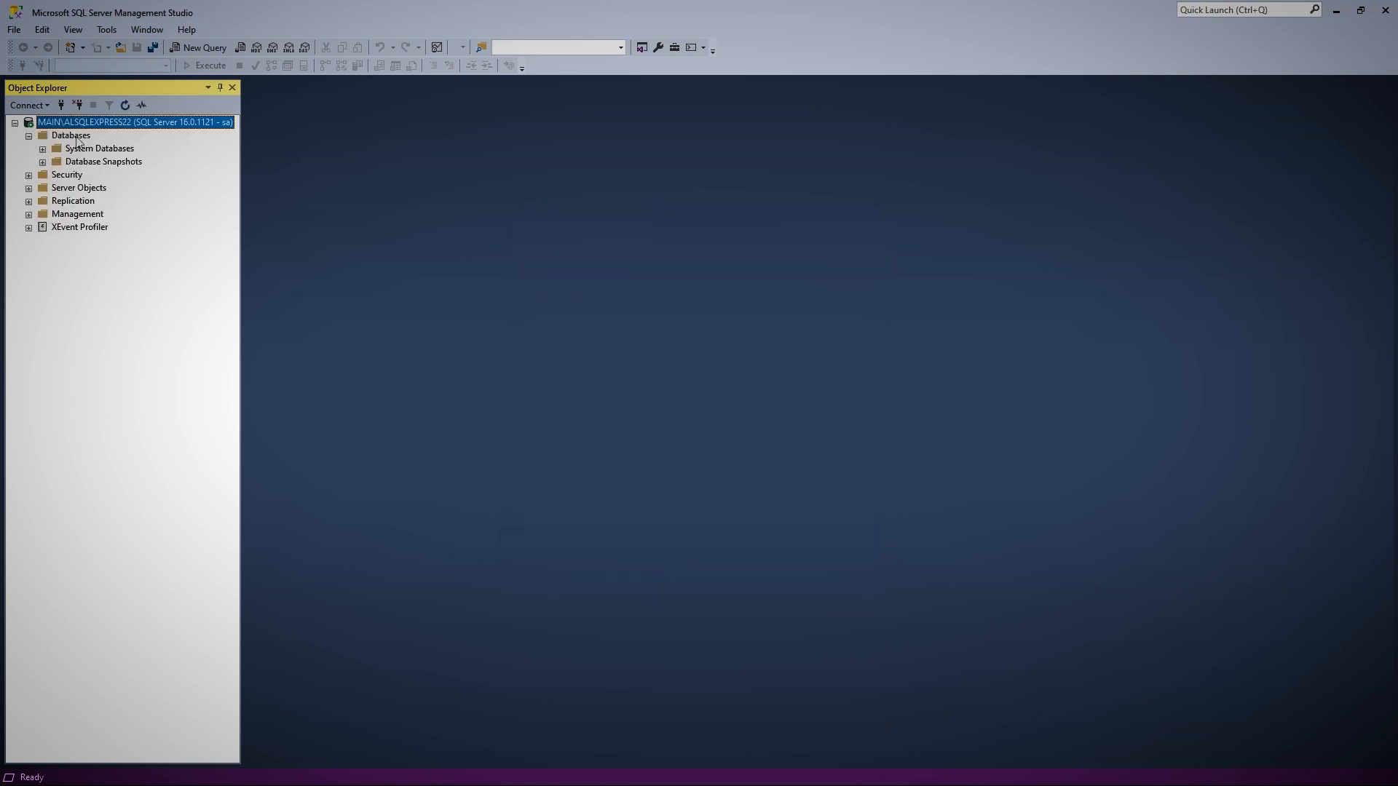
right_click(78, 139)
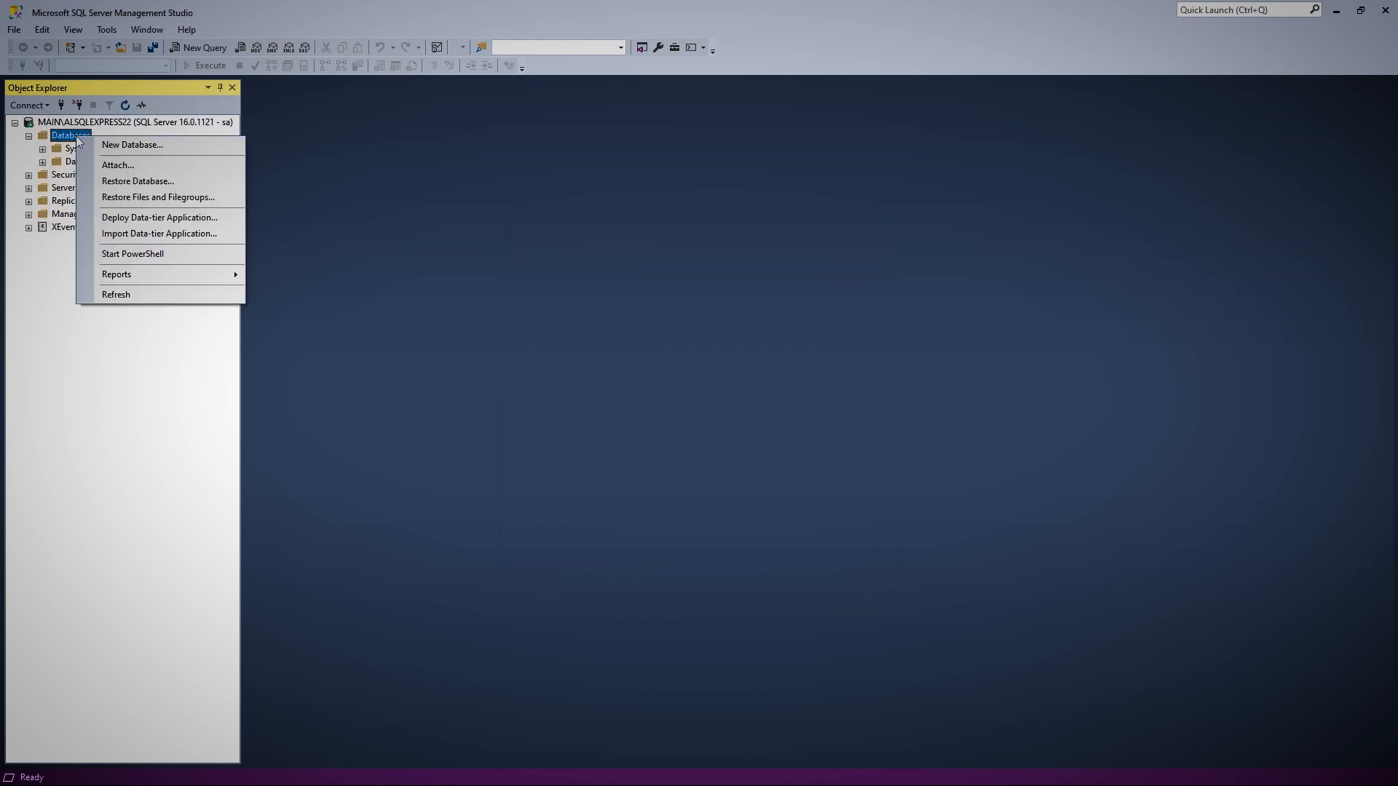
left_click(145, 182)
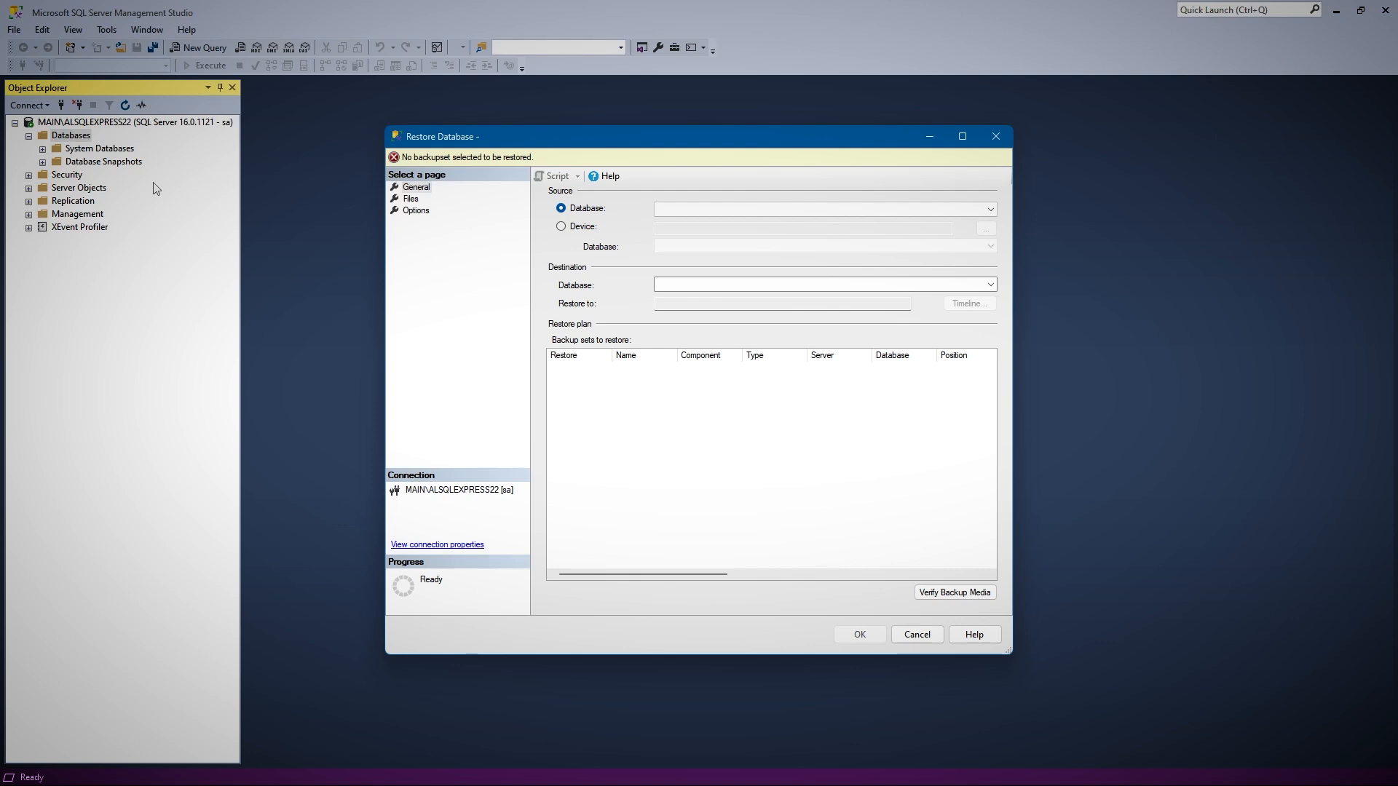
Restore the AlarmLock.5.5.4 database from the device backup file AlarmLock.5.5.4_20240821175249.bak in the instance's Backup folder
left_click(575, 228)
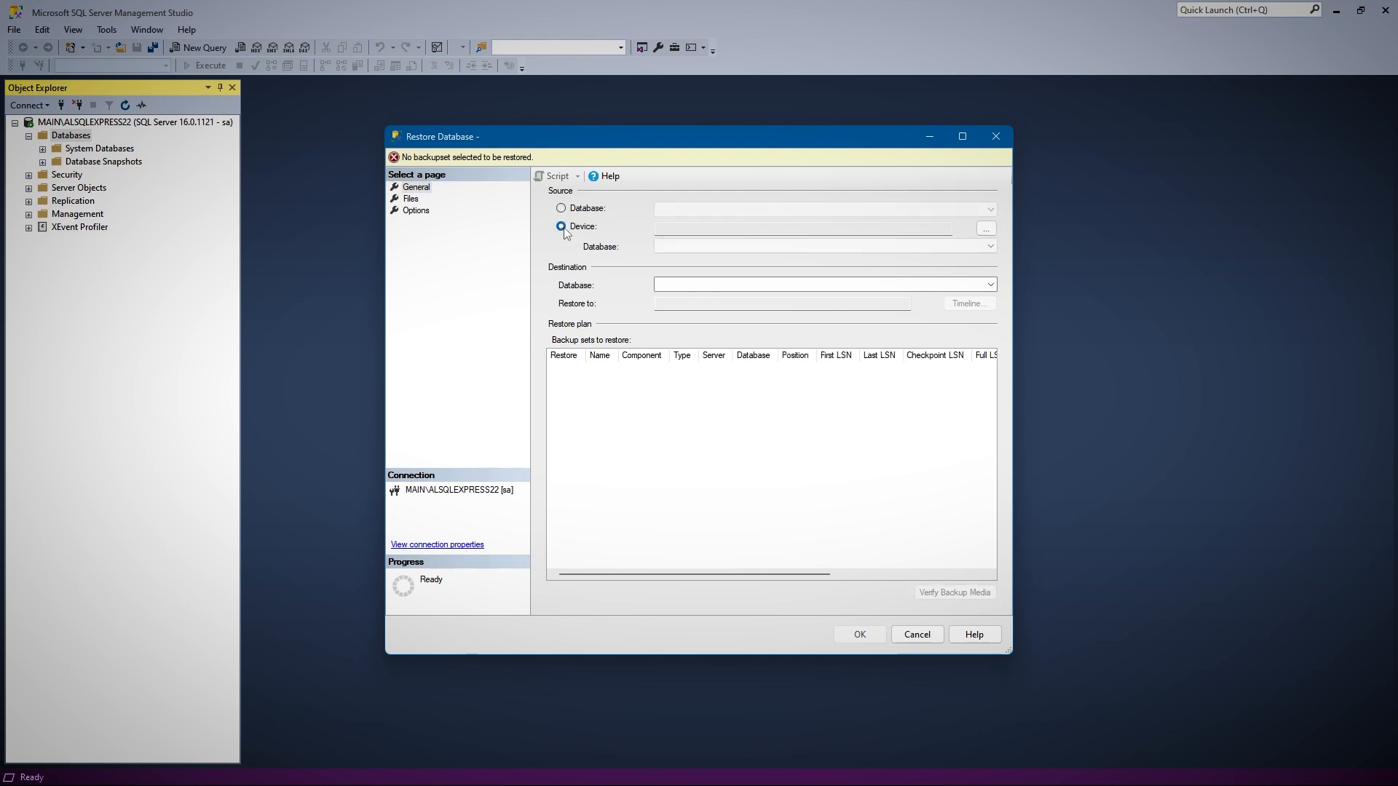
left_click(987, 229)
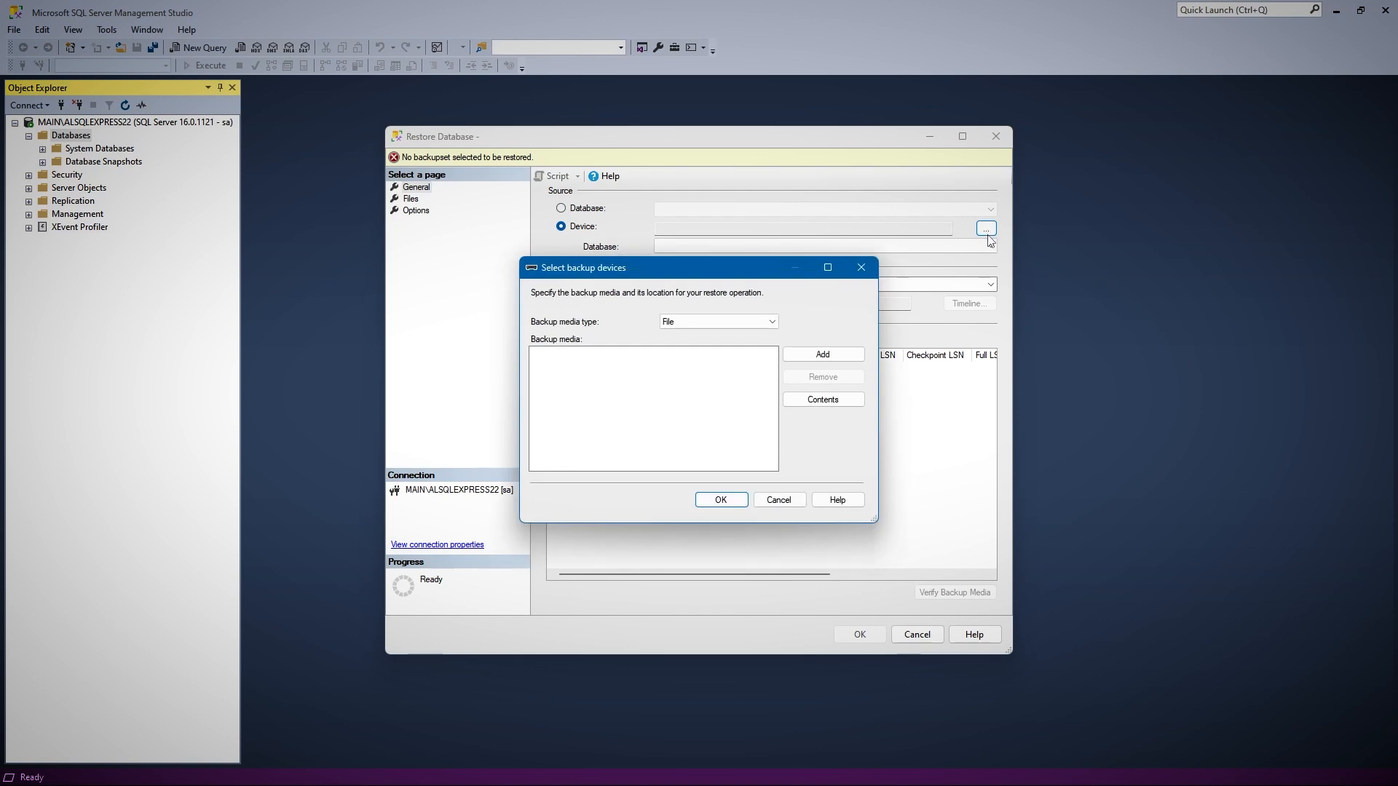
left_click(837, 356)
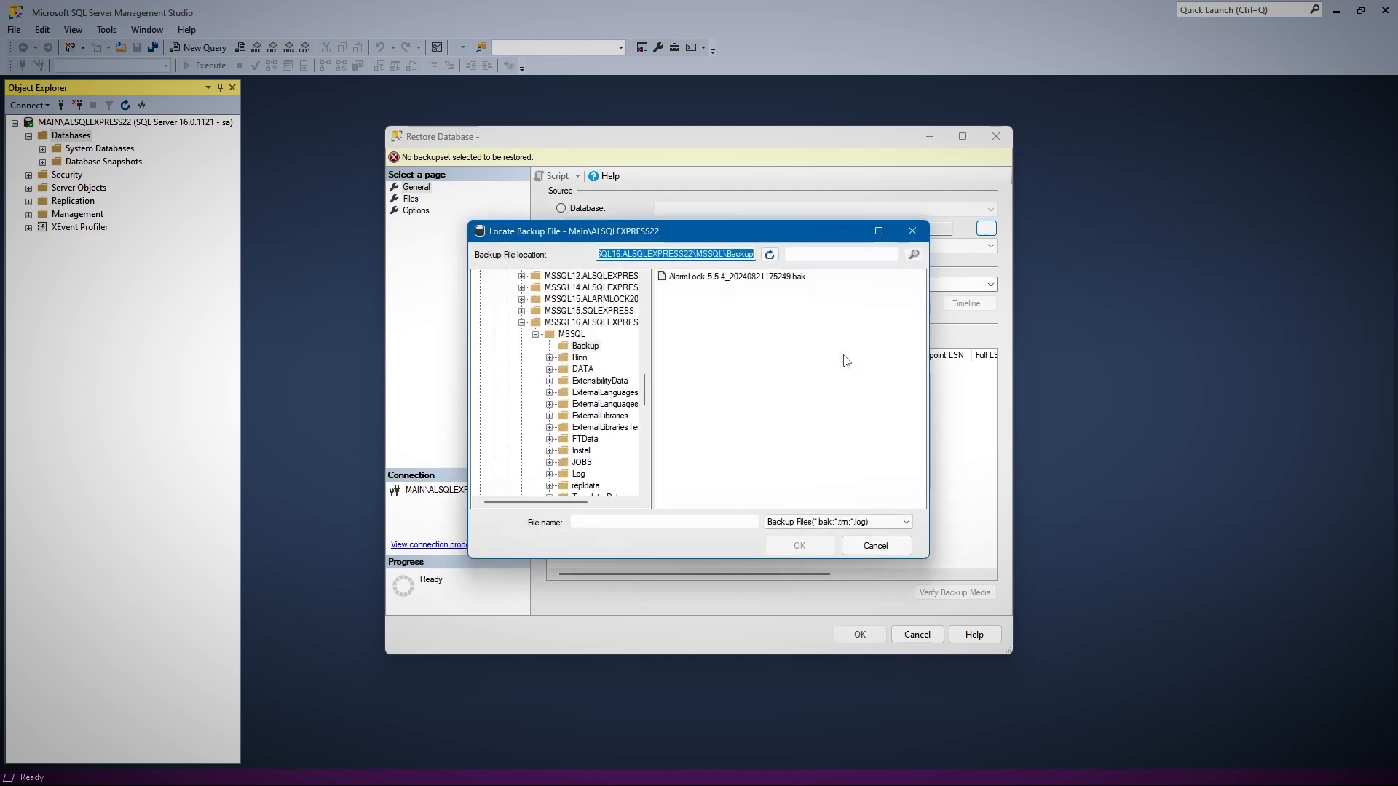
left_click(736, 282)
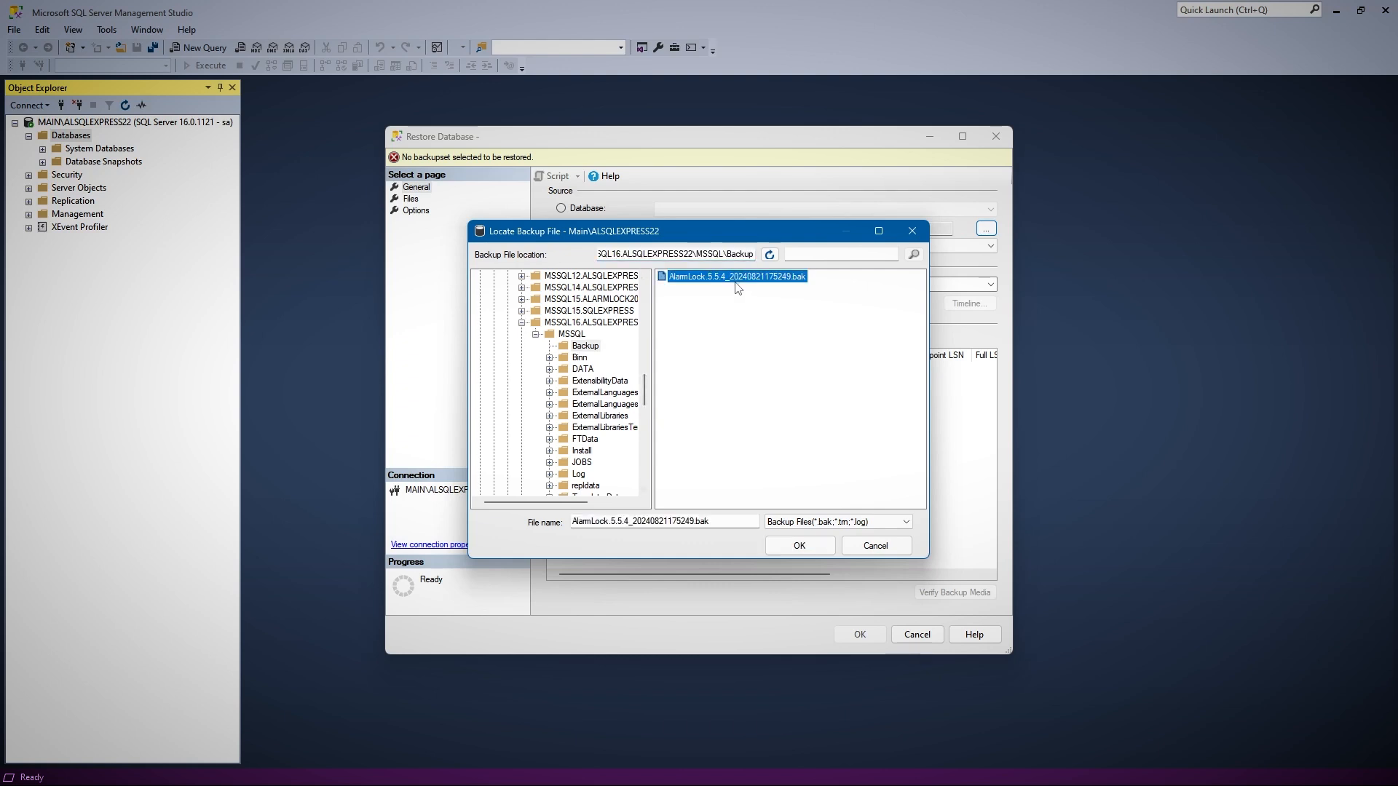
left_click(798, 546)
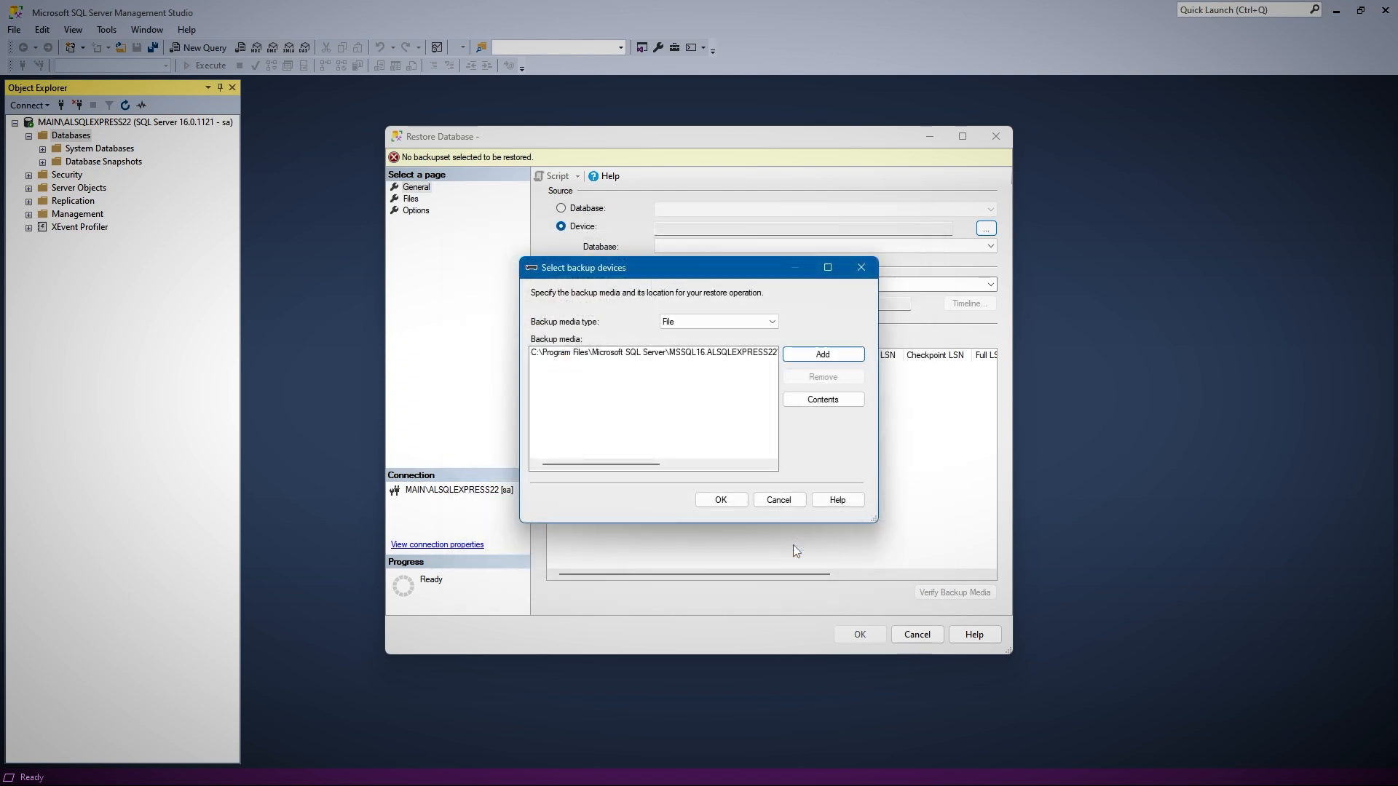
left_click(721, 500)
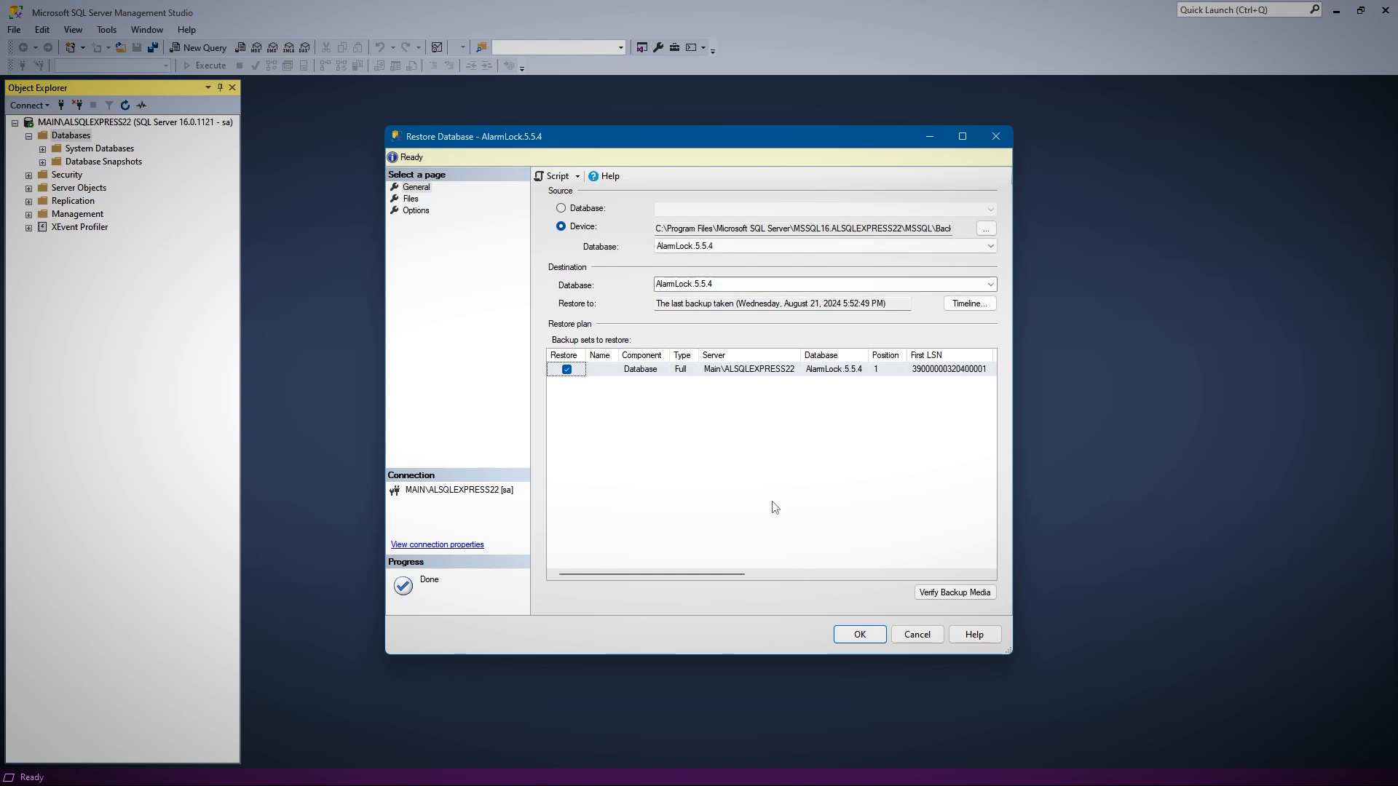
left_click(859, 635)
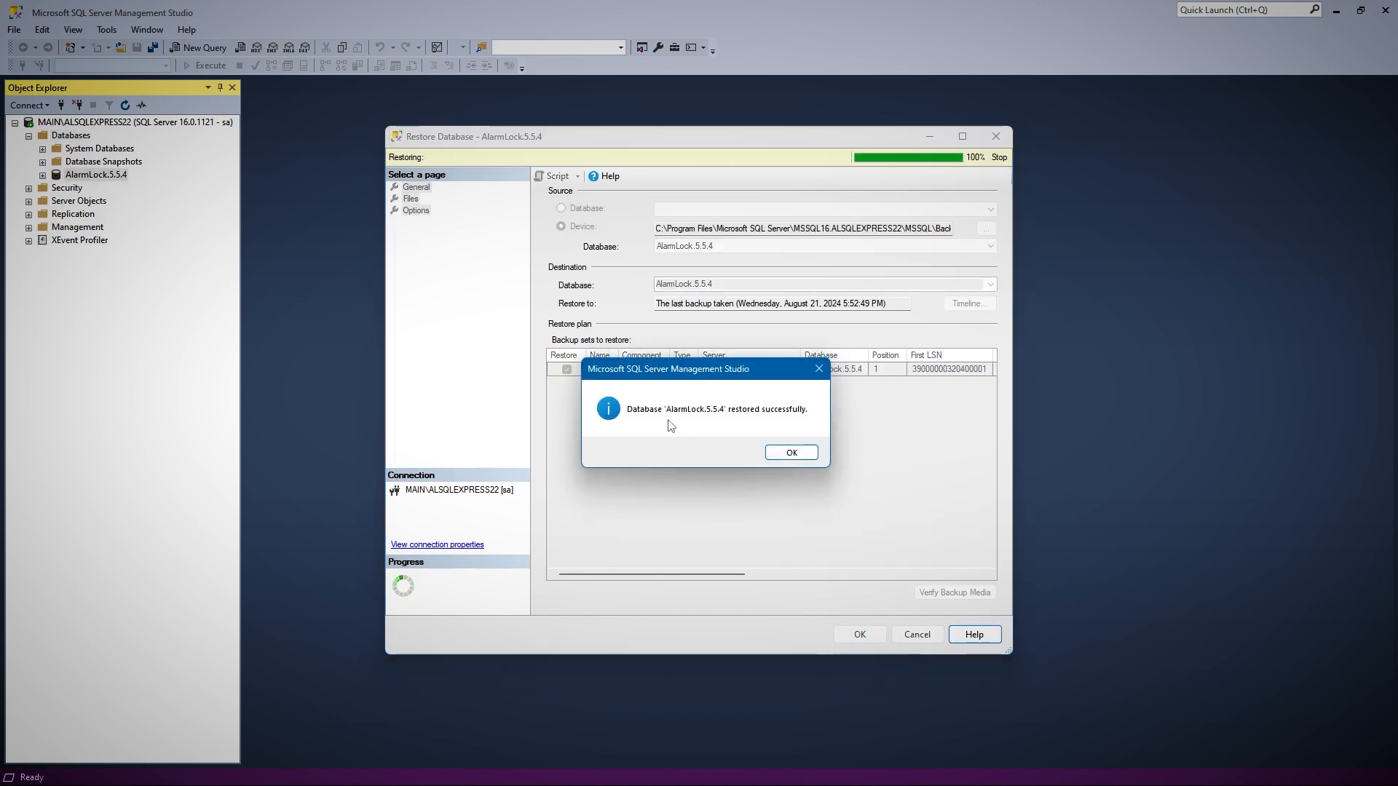
left_click(786, 454)
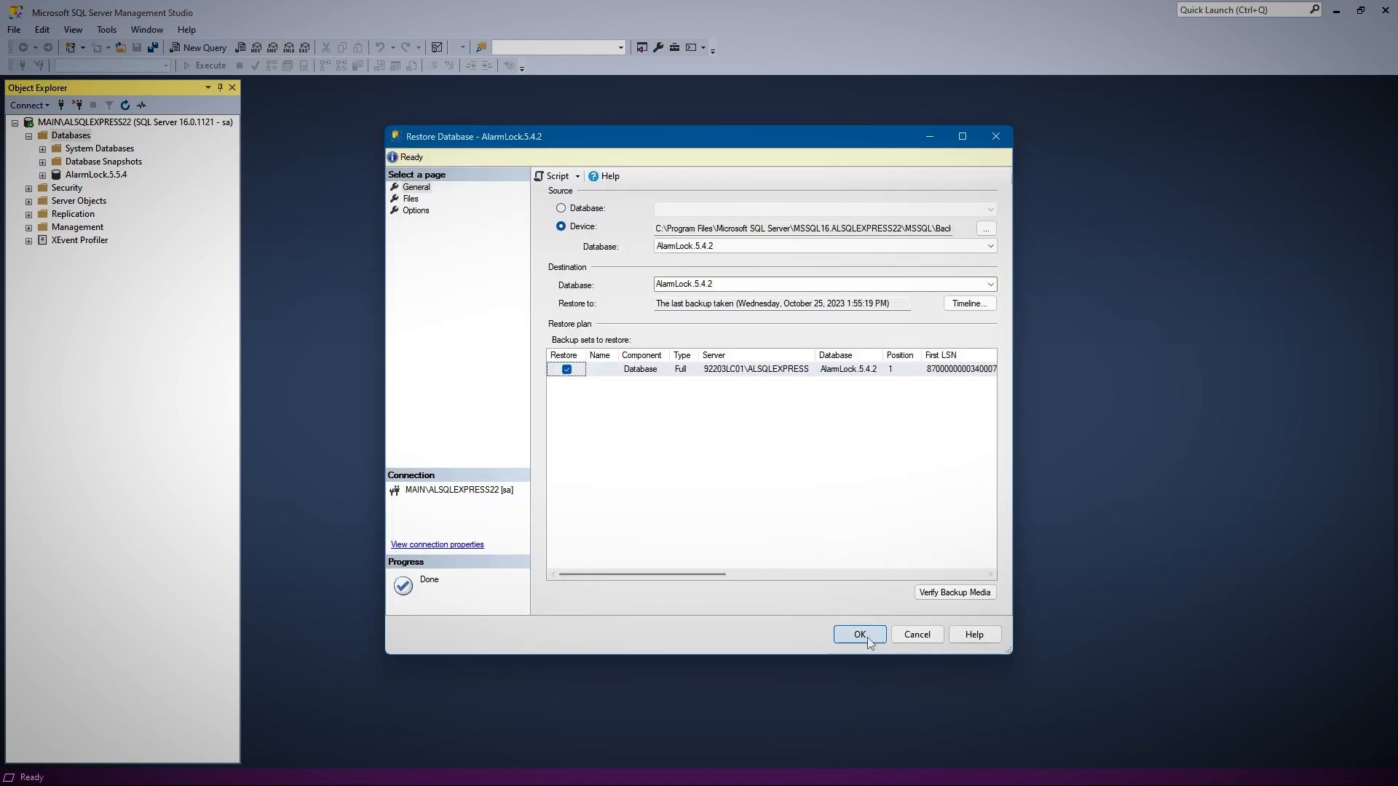
Try to restore the AlarmLock.5.4.2 database from its backup file and open the restore's error message
left_click(867, 633)
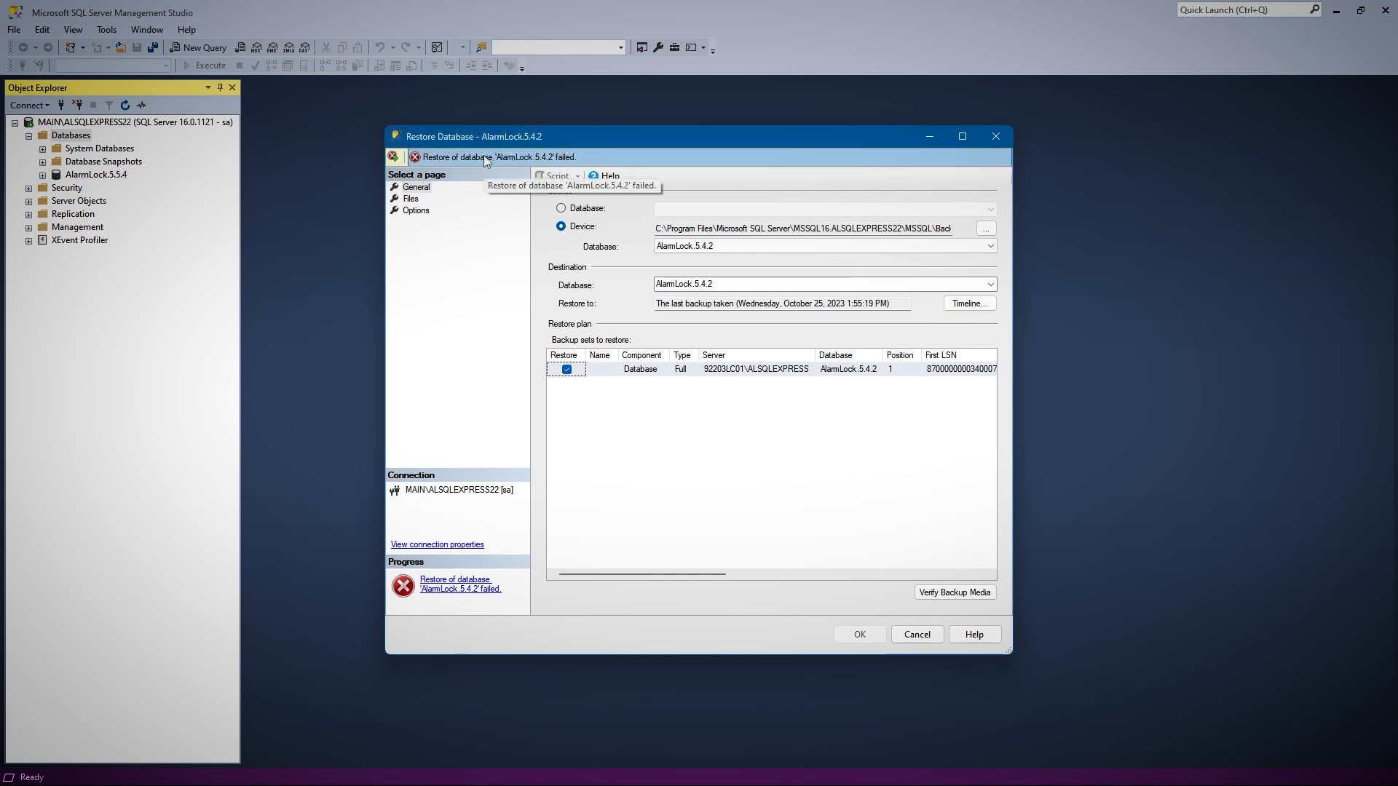
left_click(483, 155)
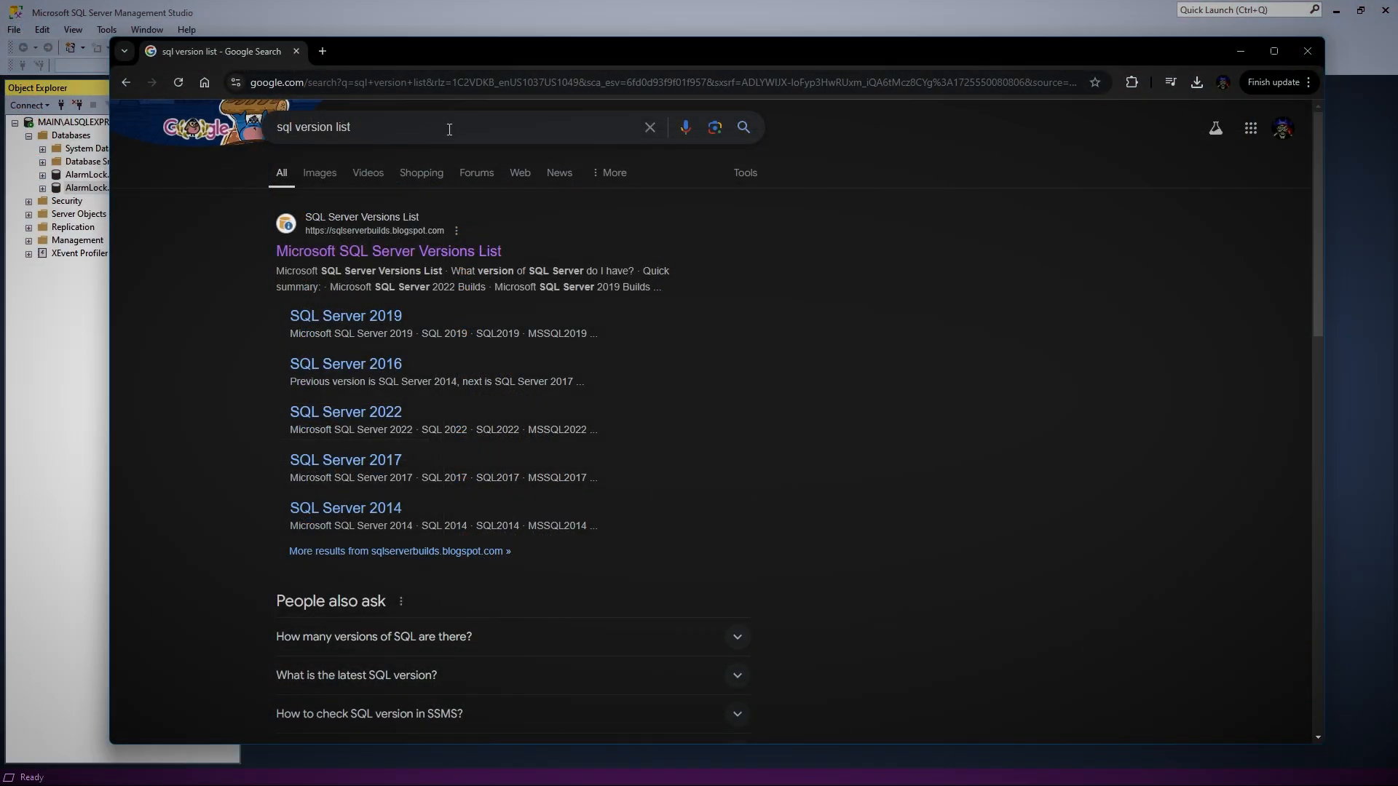
Open the Microsoft SQL Server Versions List page from the search results and examine the release build numbers in its quick summary
left_click(383, 259)
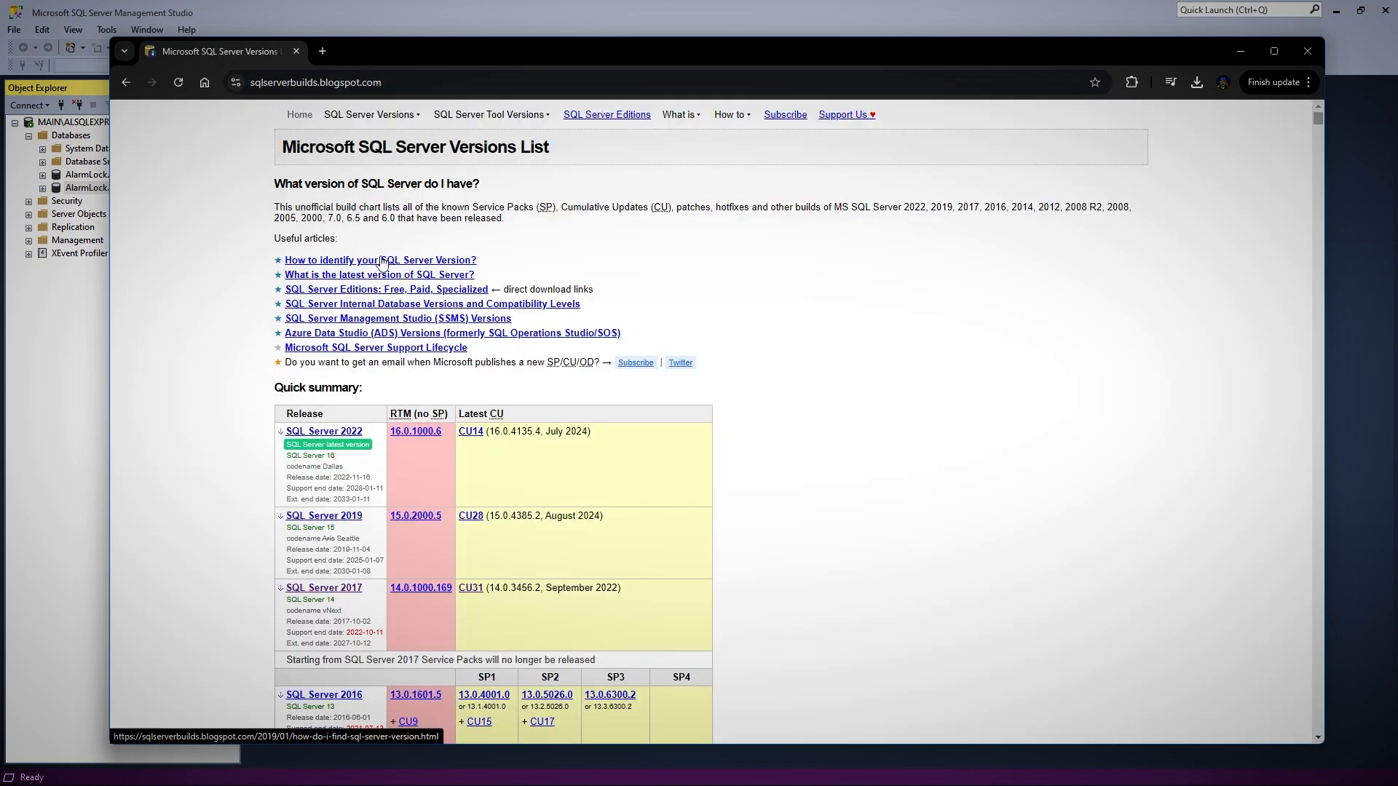
scroll(734, 334, "down", 3)
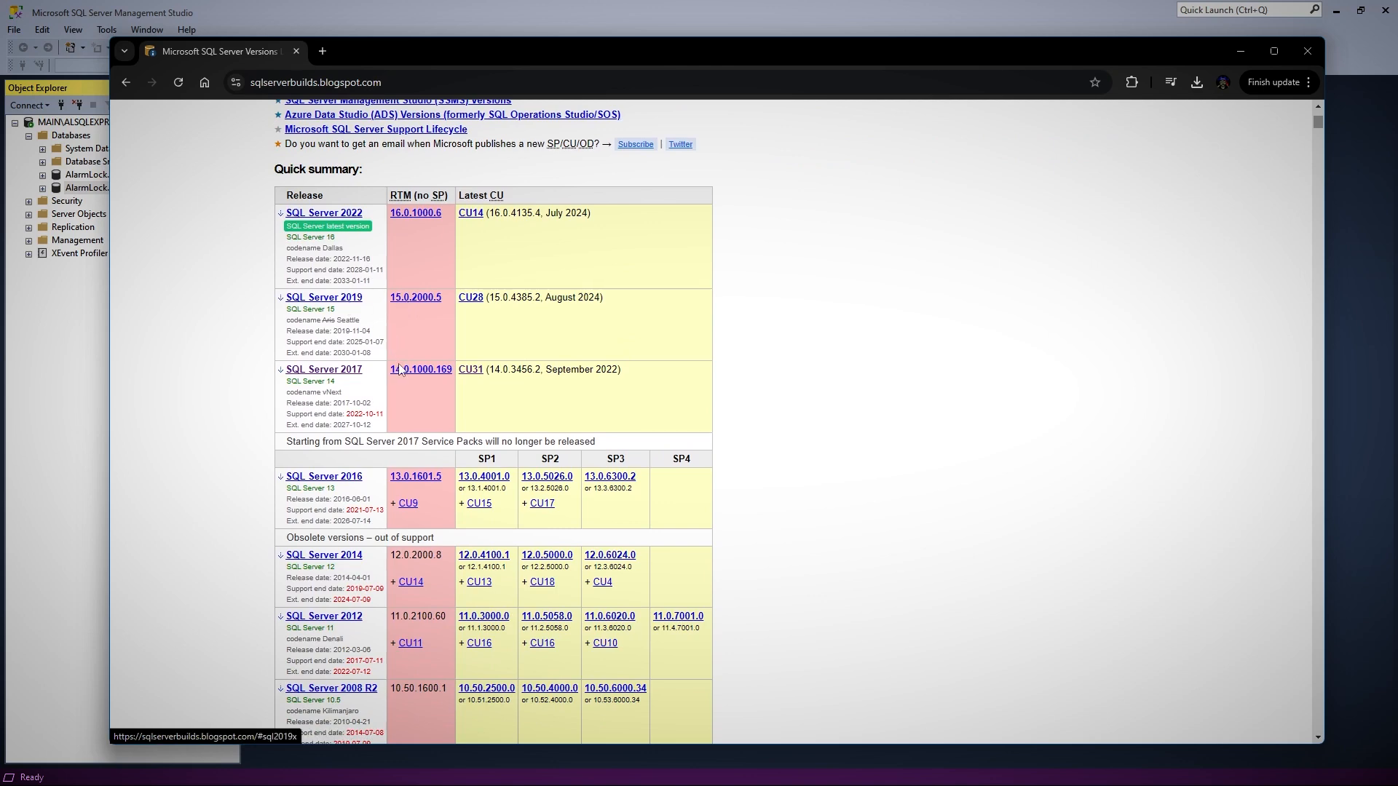
scroll(422, 408, "down", 3)
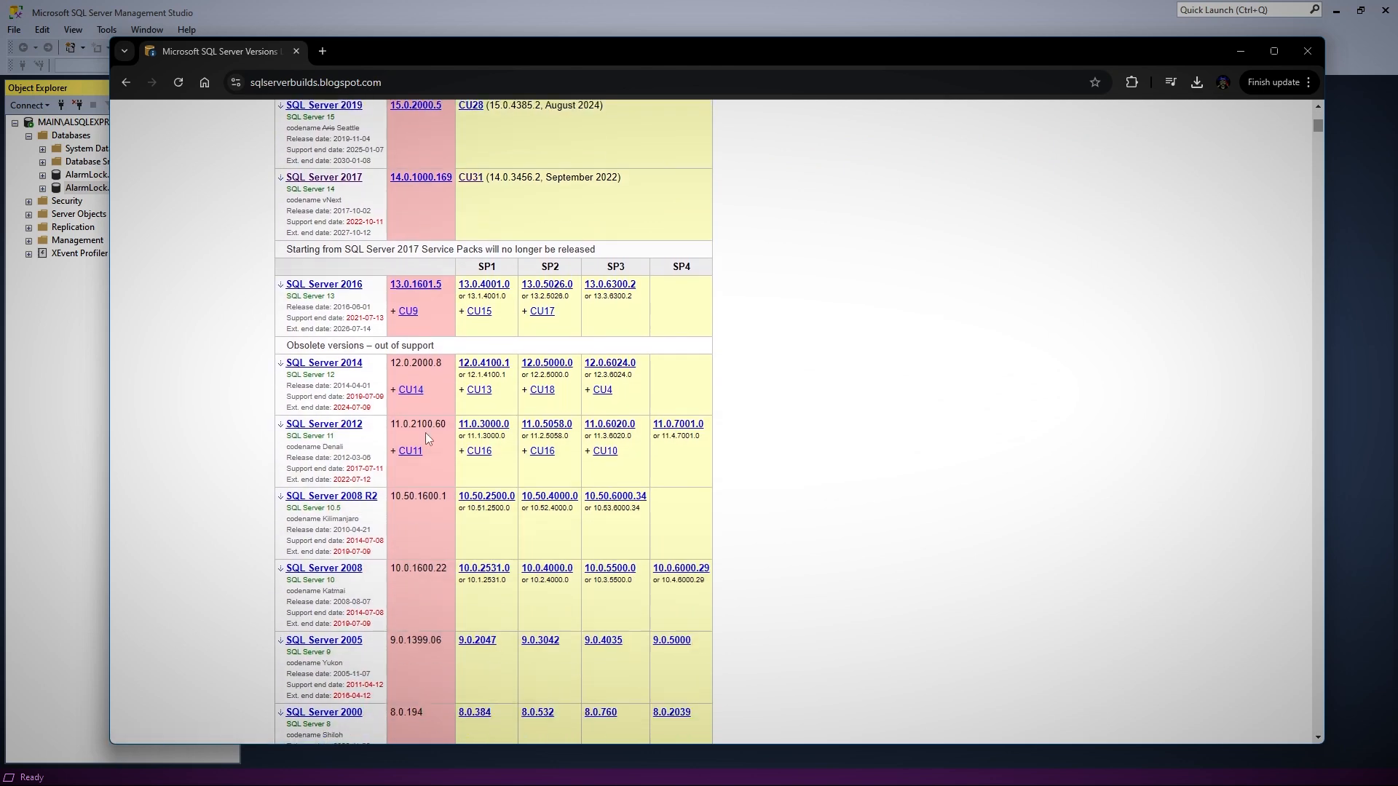
scroll(388, 556, "down", 1)
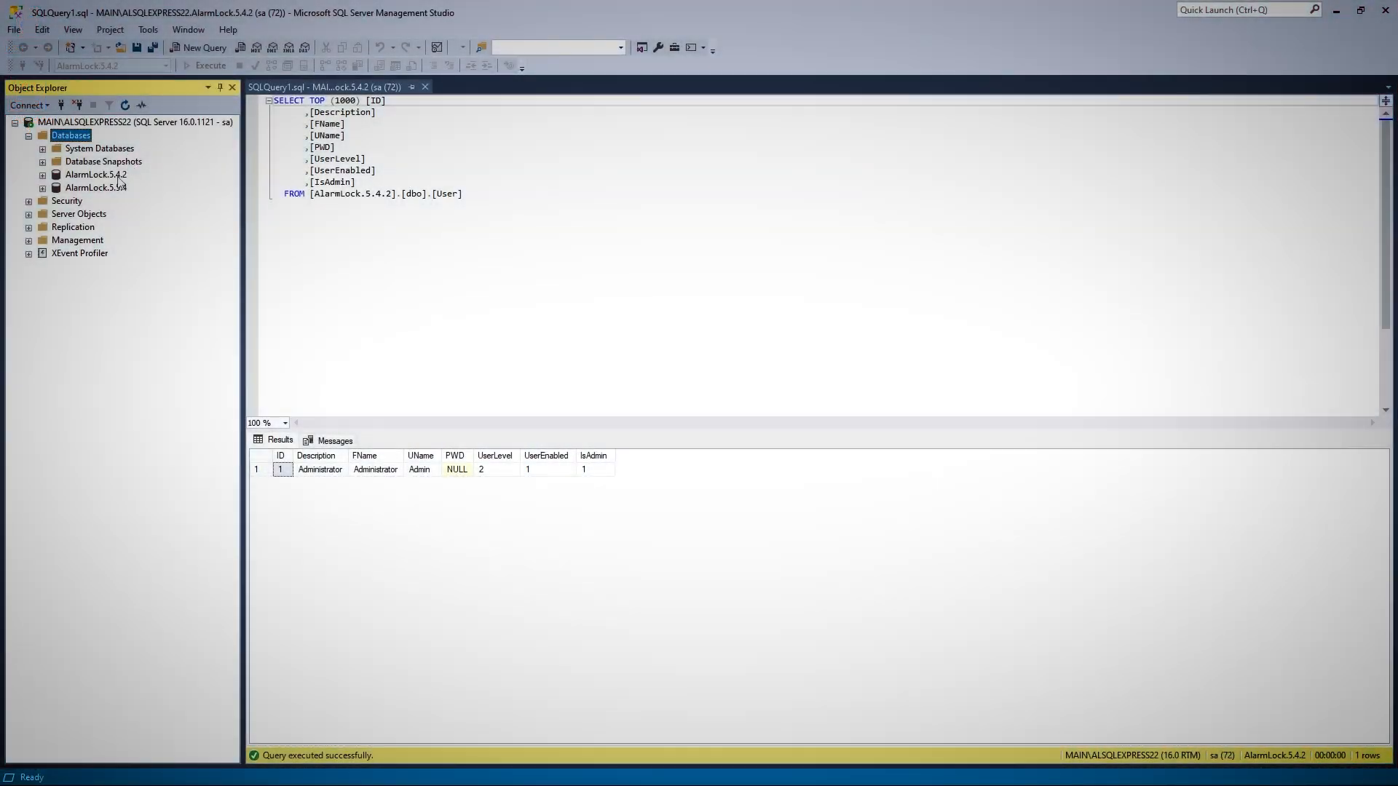
Minimize SQL Server Management Studio and switch to the DL-Windows Database Configuration utility
left_click(117, 176)
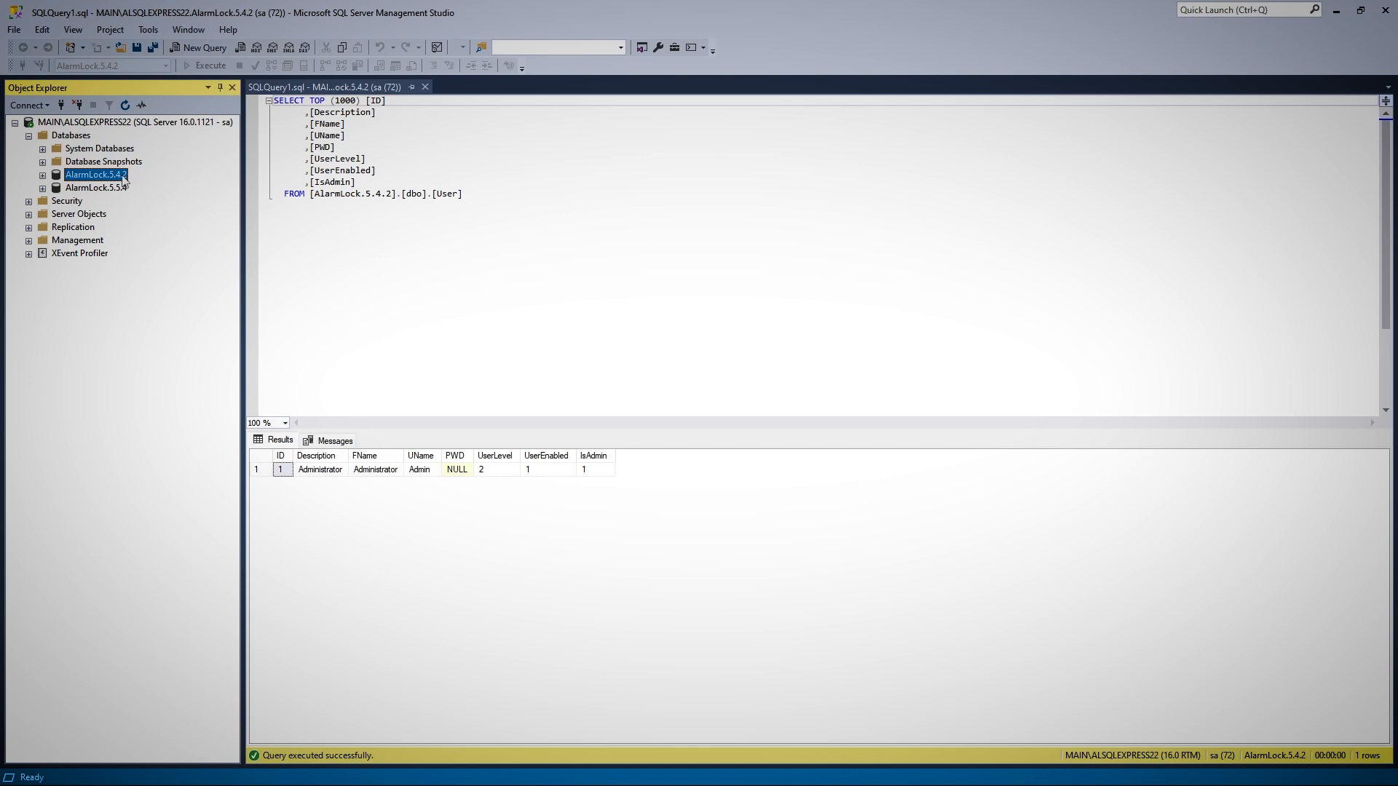
left_click(1336, 11)
left_click(331, 770)
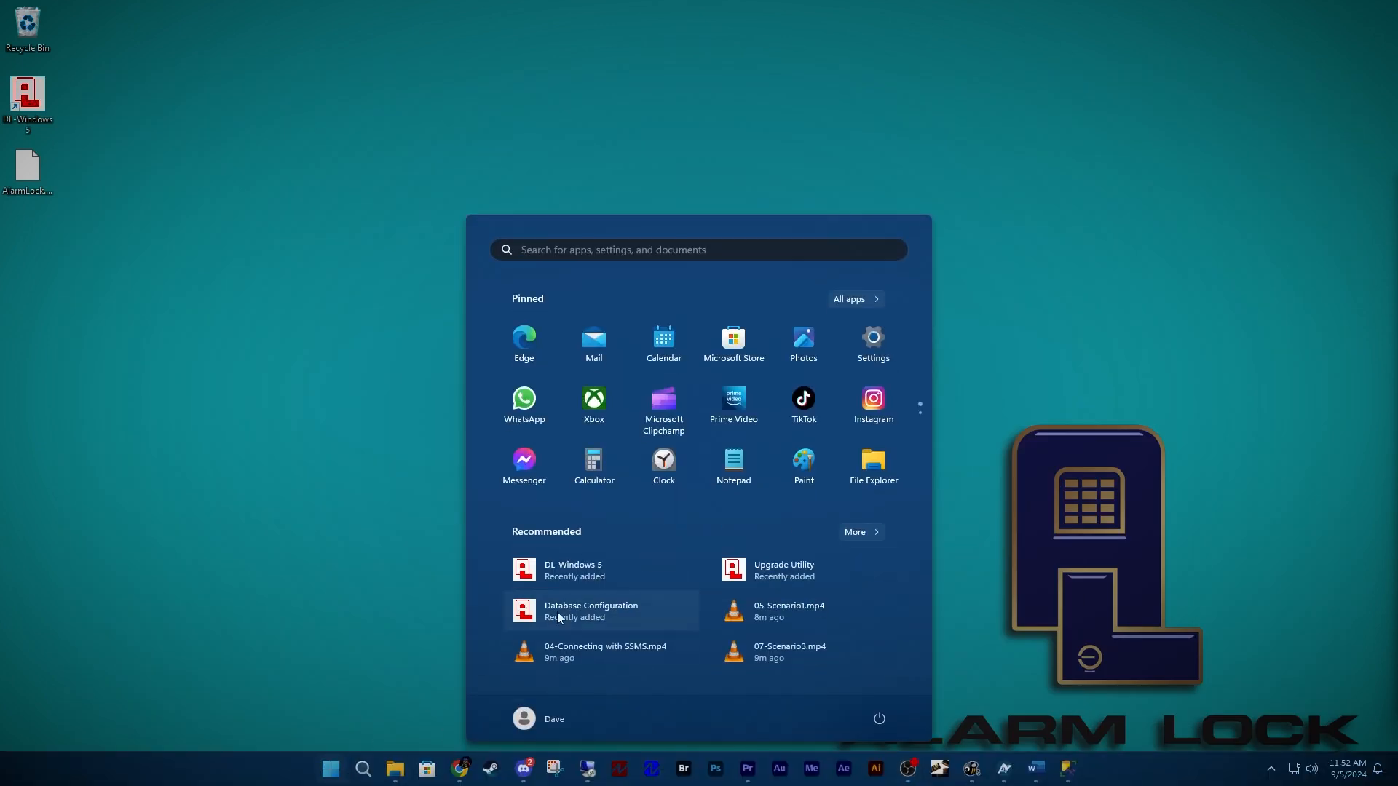
left_click(534, 626)
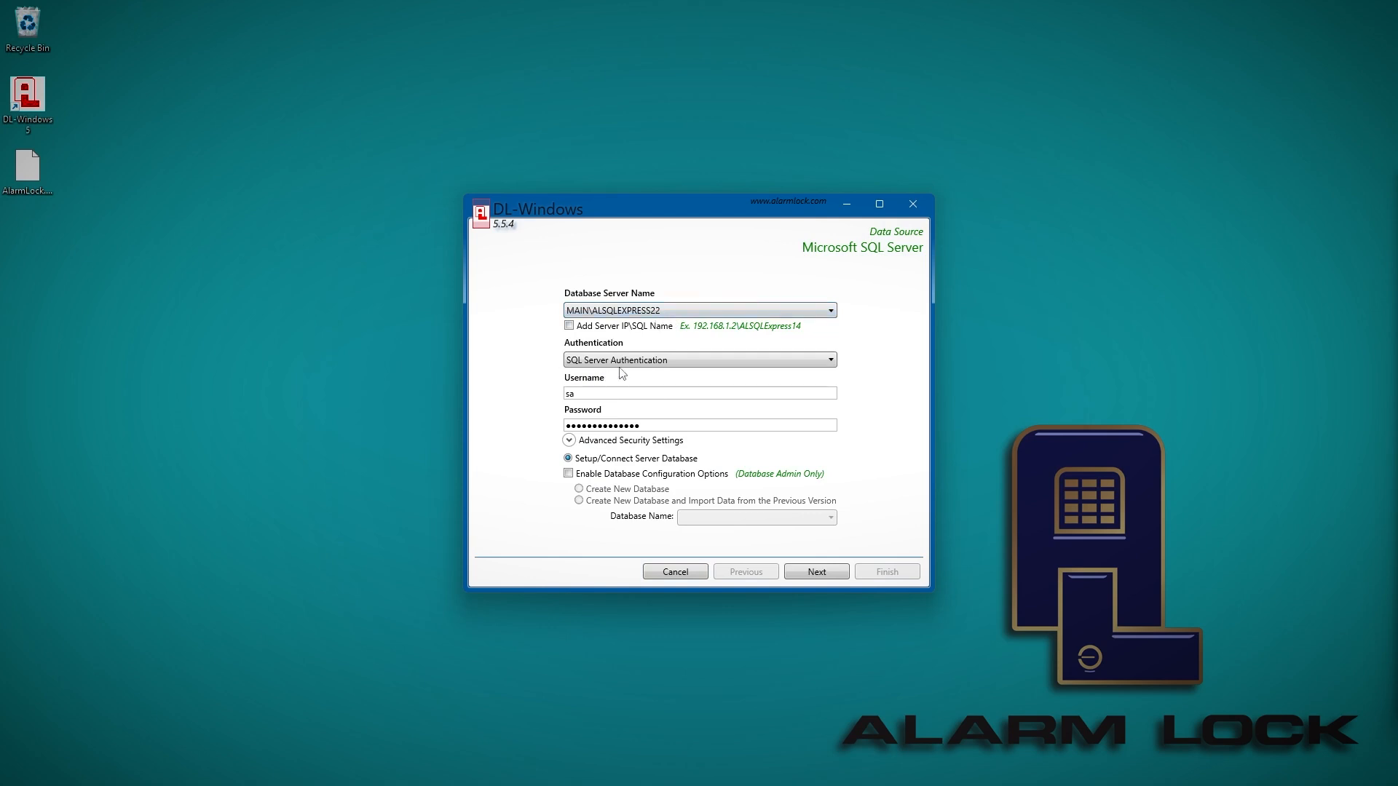
Enable the database configuration options and choose to create a new database importing data from the previous version AlarmLock 5.4.2
left_click(568, 474)
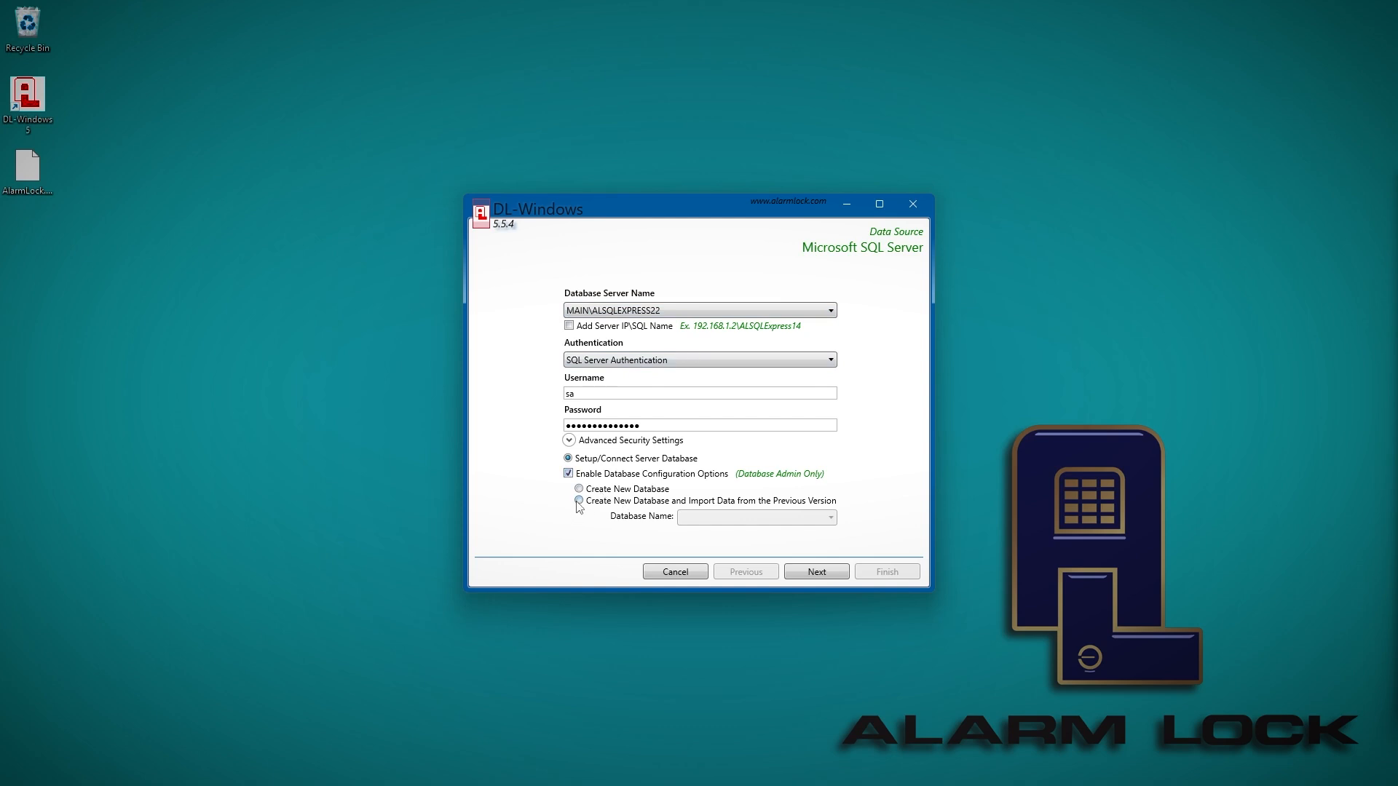
left_click(579, 500)
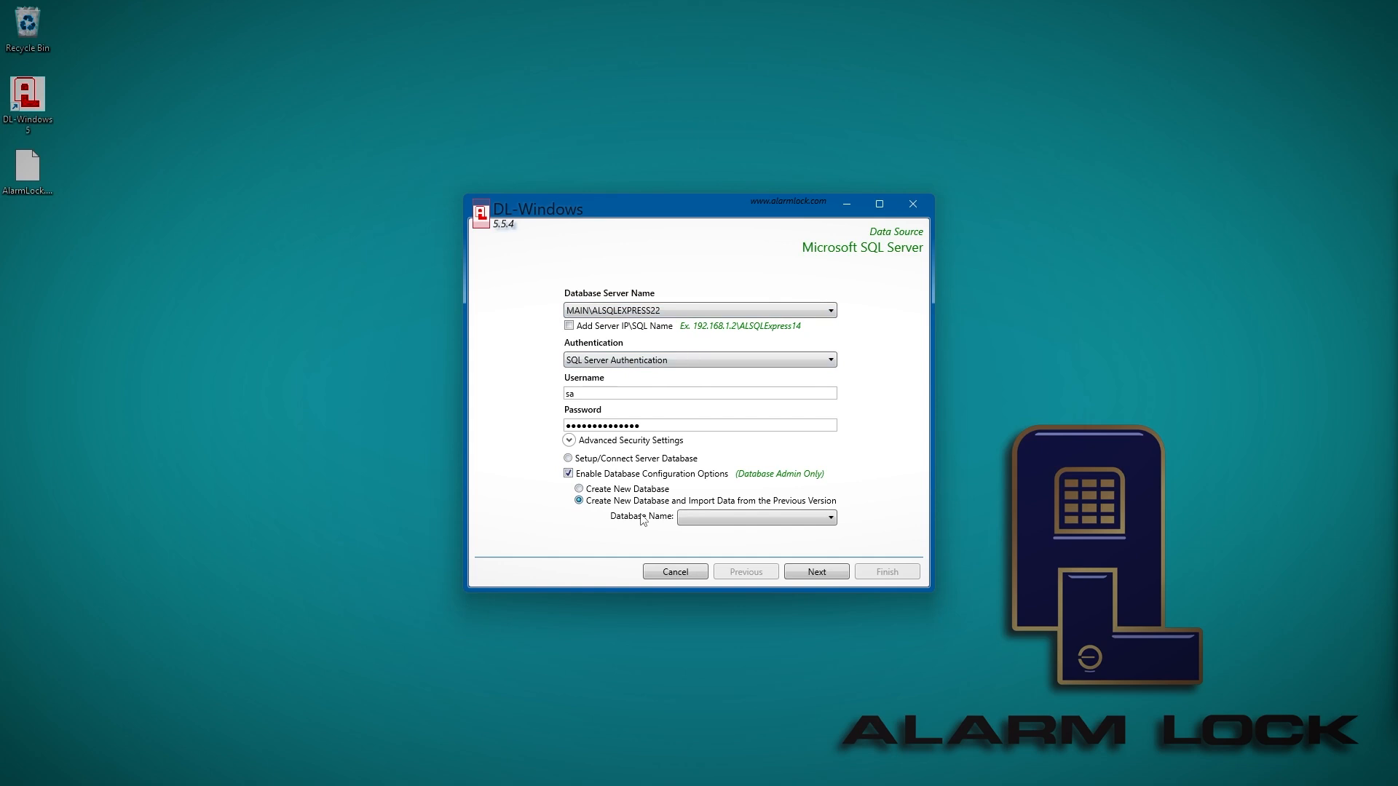
left_click(738, 525)
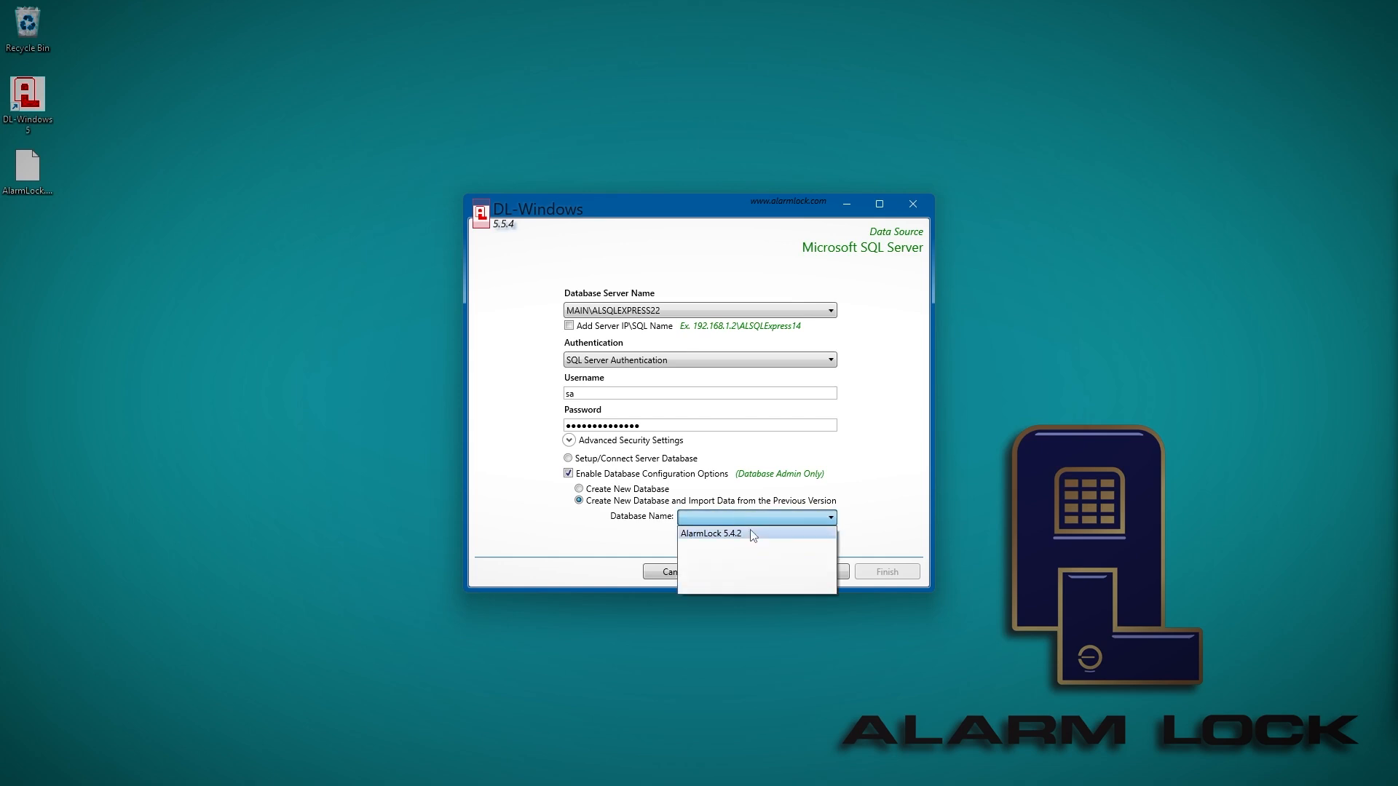
left_click(741, 537)
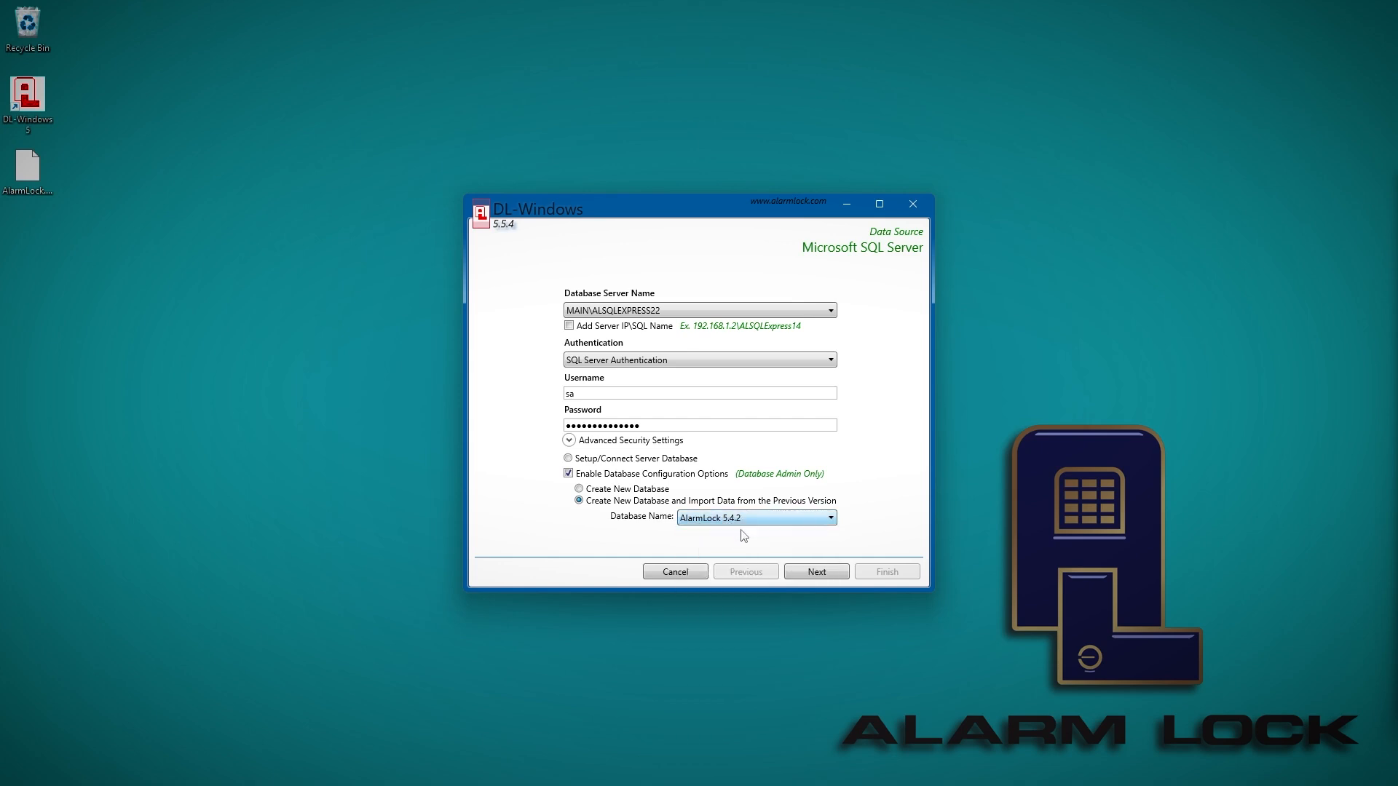
Agree to overwrite the existing 5.5.4 database, leave server mode off, and run the database creation and data import
left_click(826, 576)
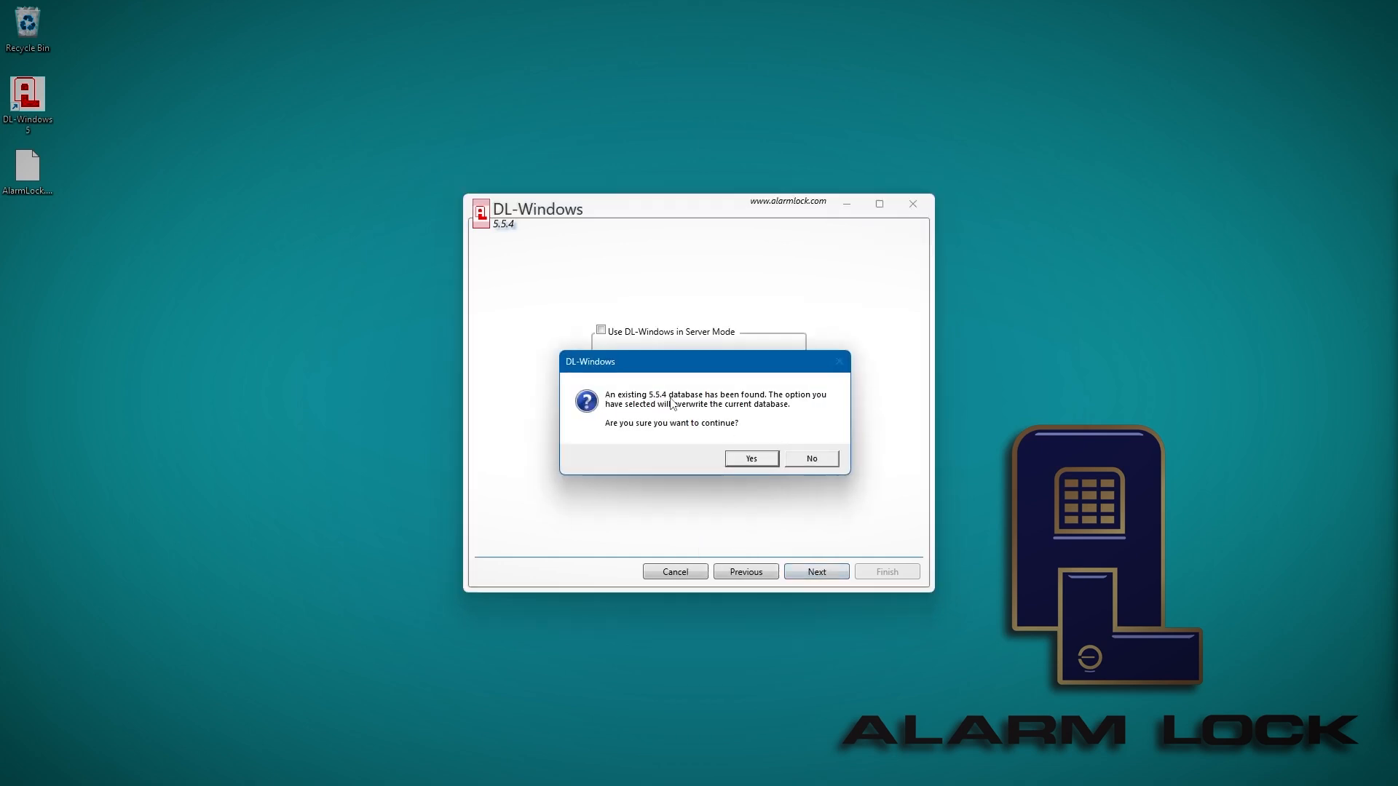
left_click(755, 460)
left_click(831, 574)
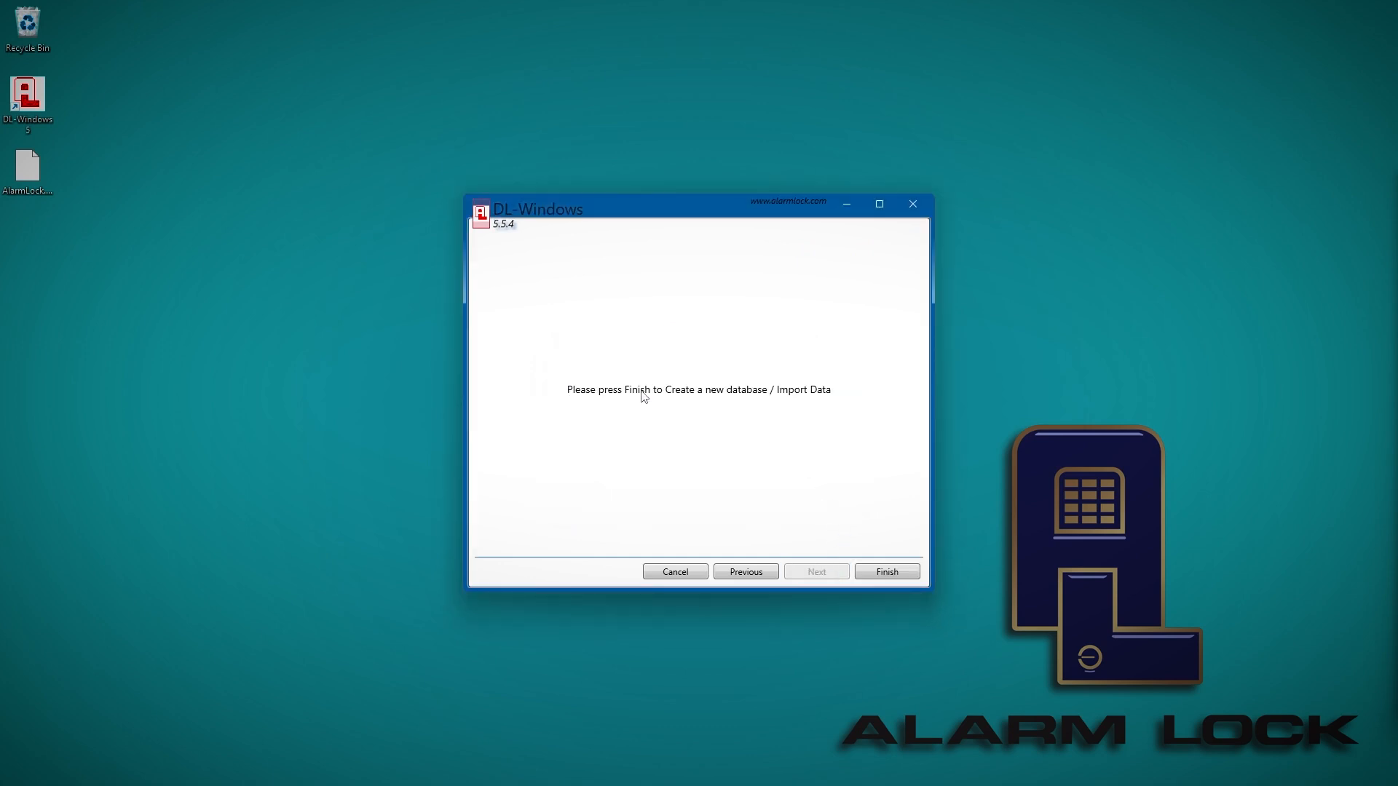
left_click(879, 575)
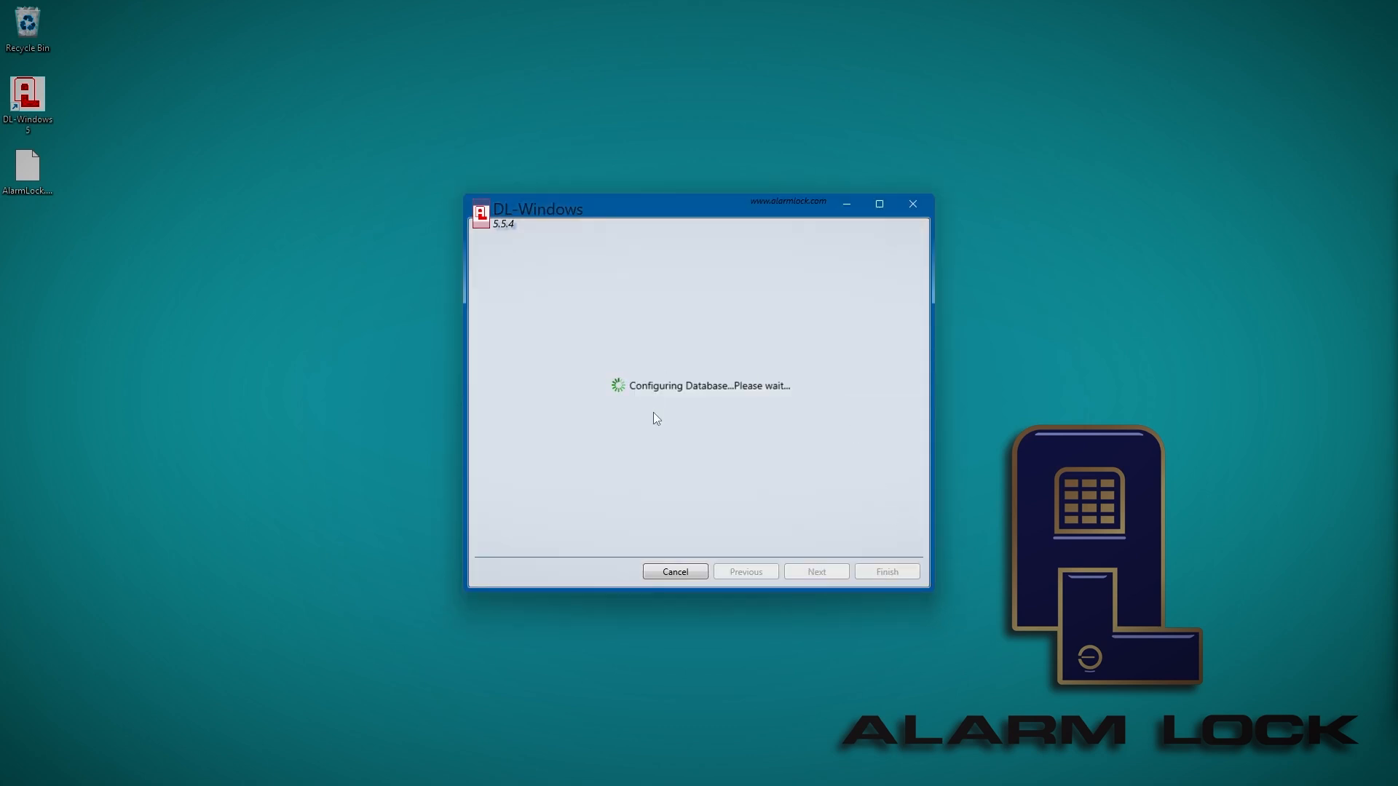